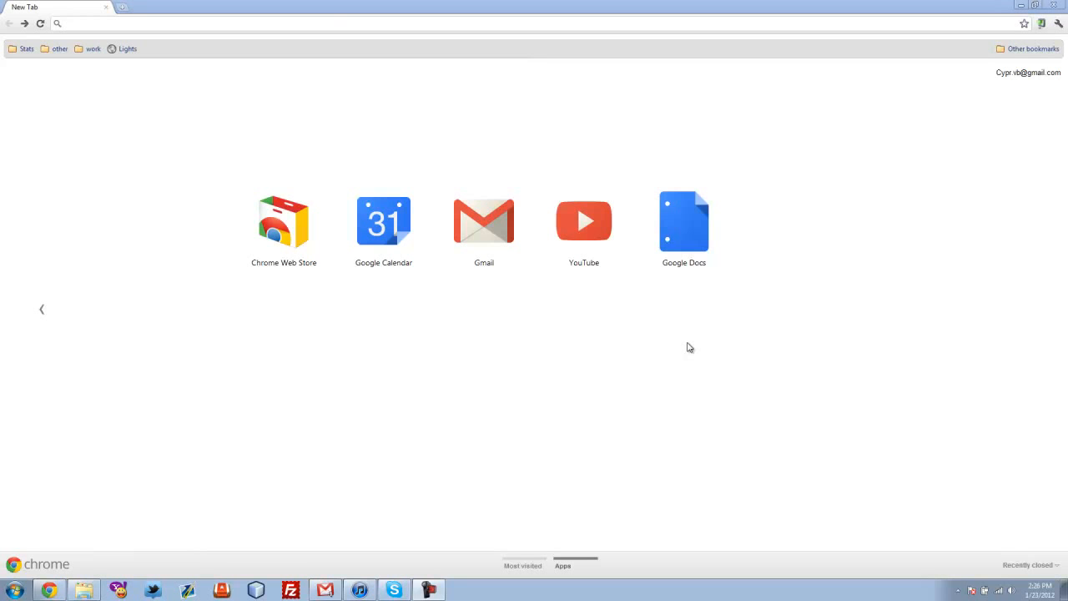
Search Google for 'xampp' and open the Apache Friends XAMPP result
click(281, 22)
text(xampp)
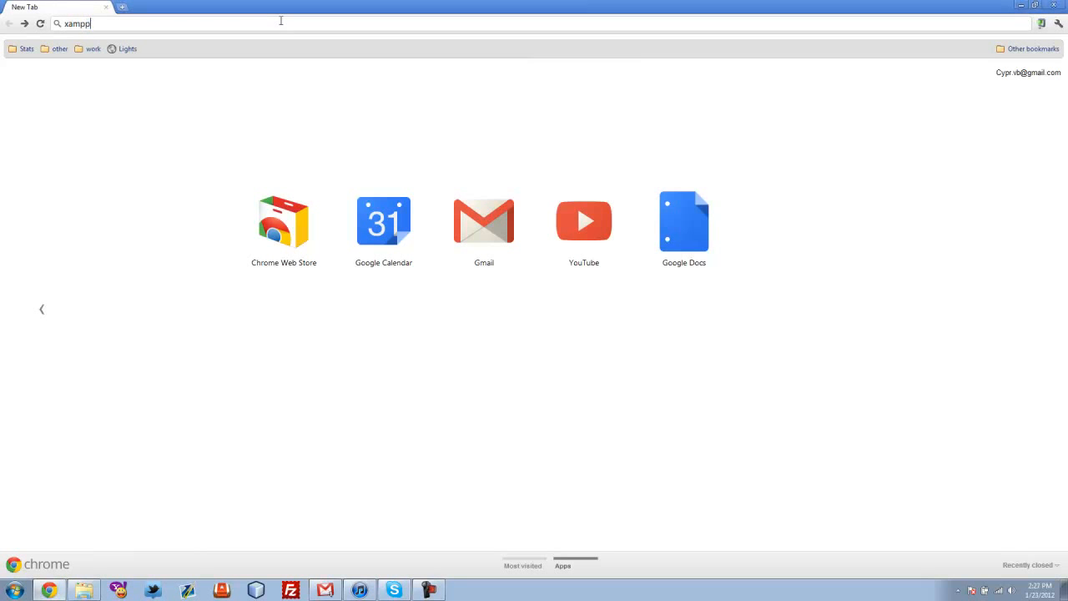
key(Return)
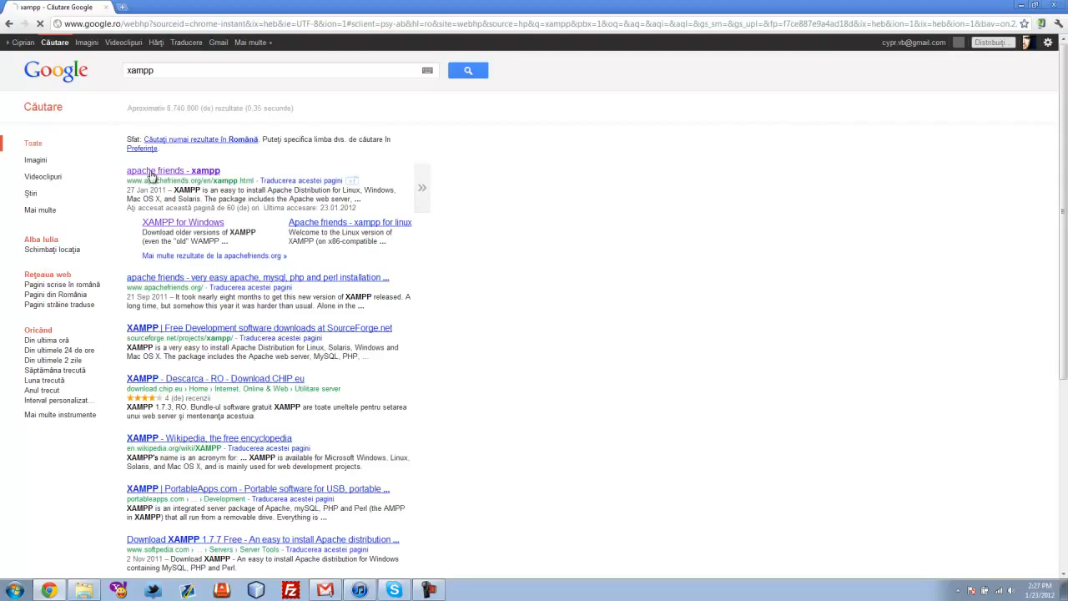
click(241, 275)
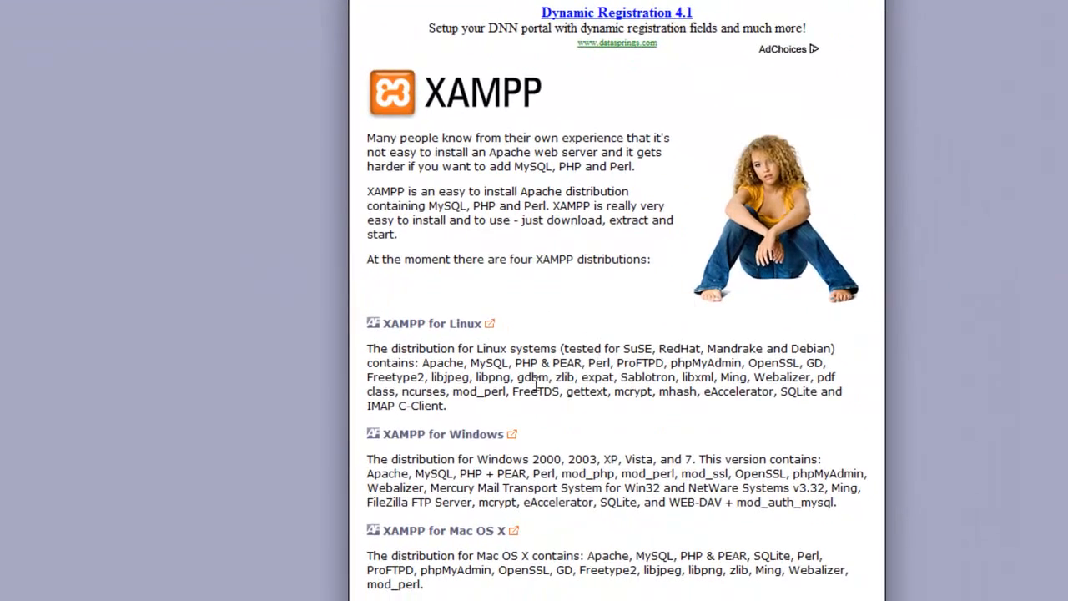
Open the XAMPP for Windows page and jump to the XAMPP USB Lite download table
click(462, 442)
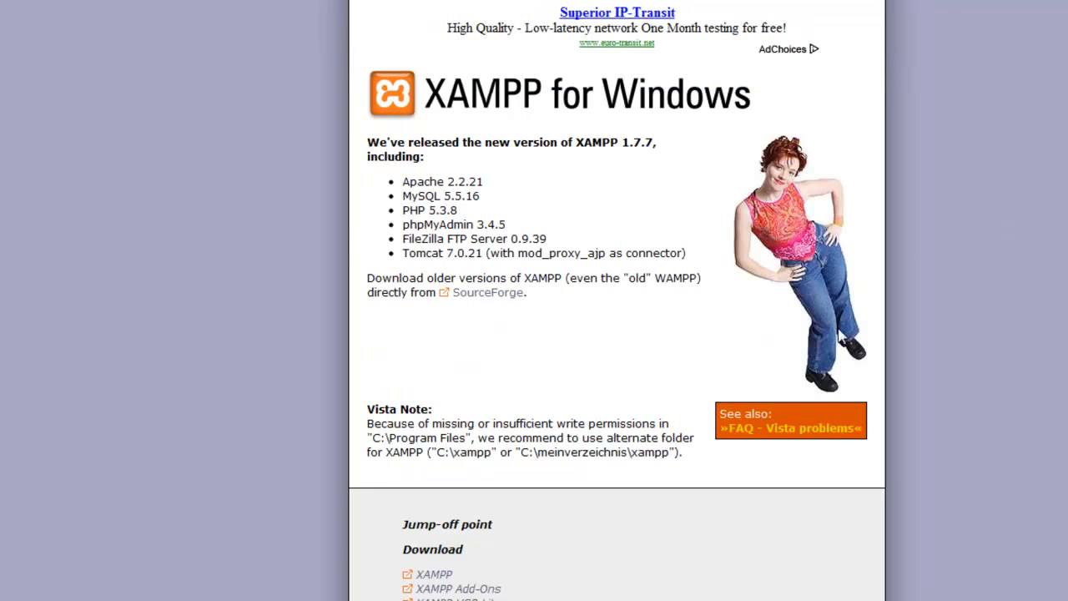
scroll(684, 438, down, 3)
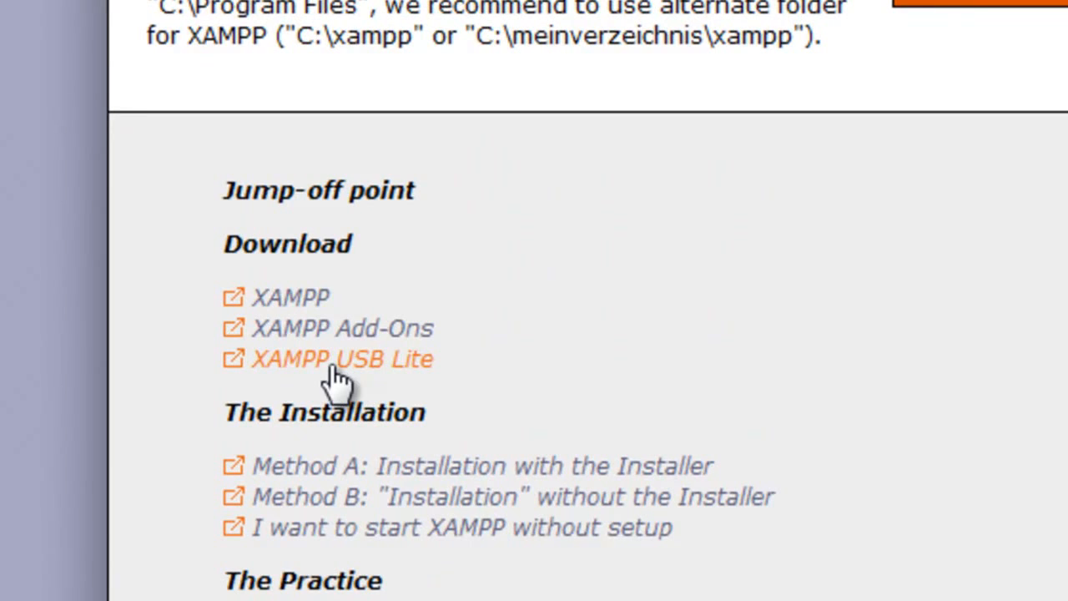
click(347, 380)
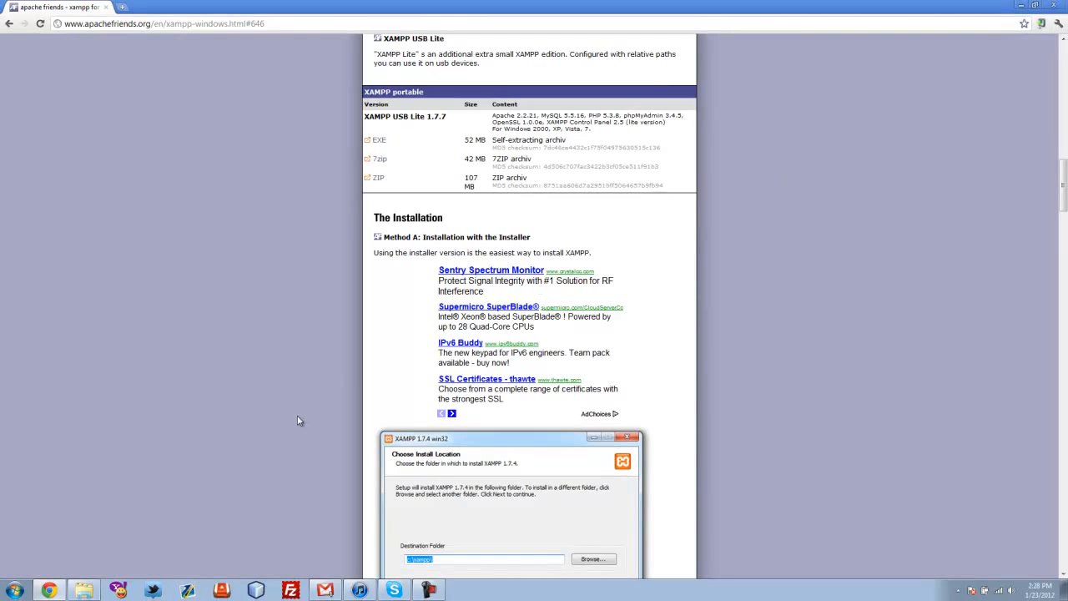
In Windows Explorer, go to C:\xampp and launch xampp-control.exe
click(85, 591)
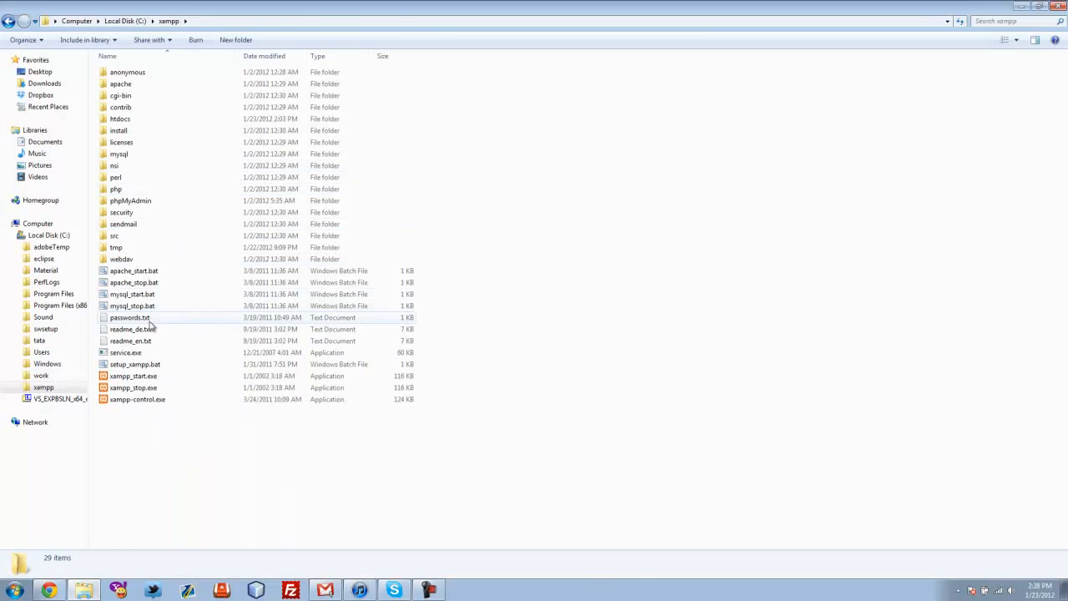
click(197, 20)
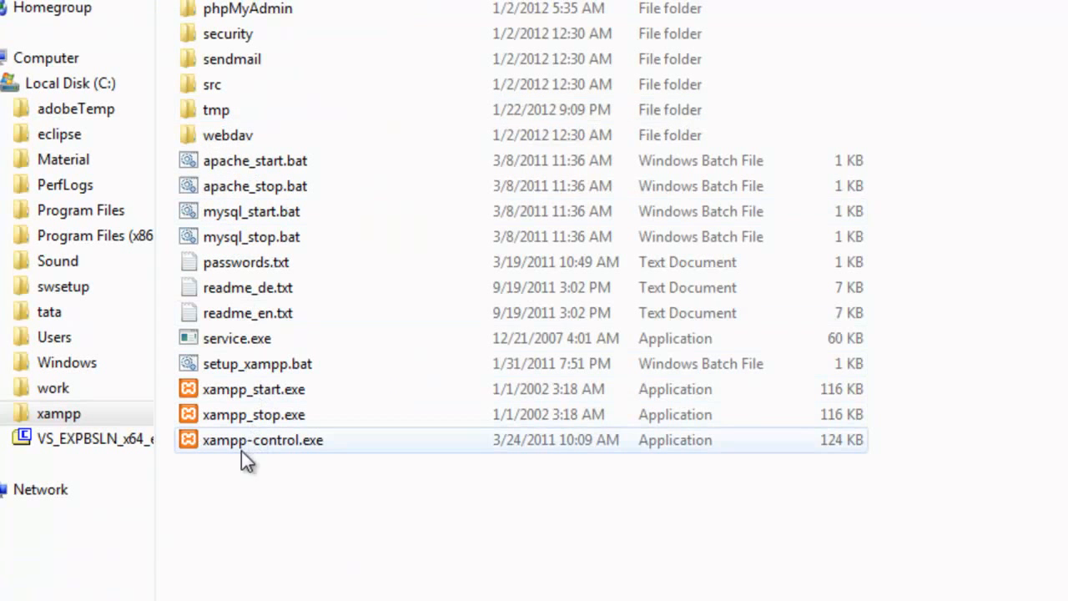
double_click(263, 445)
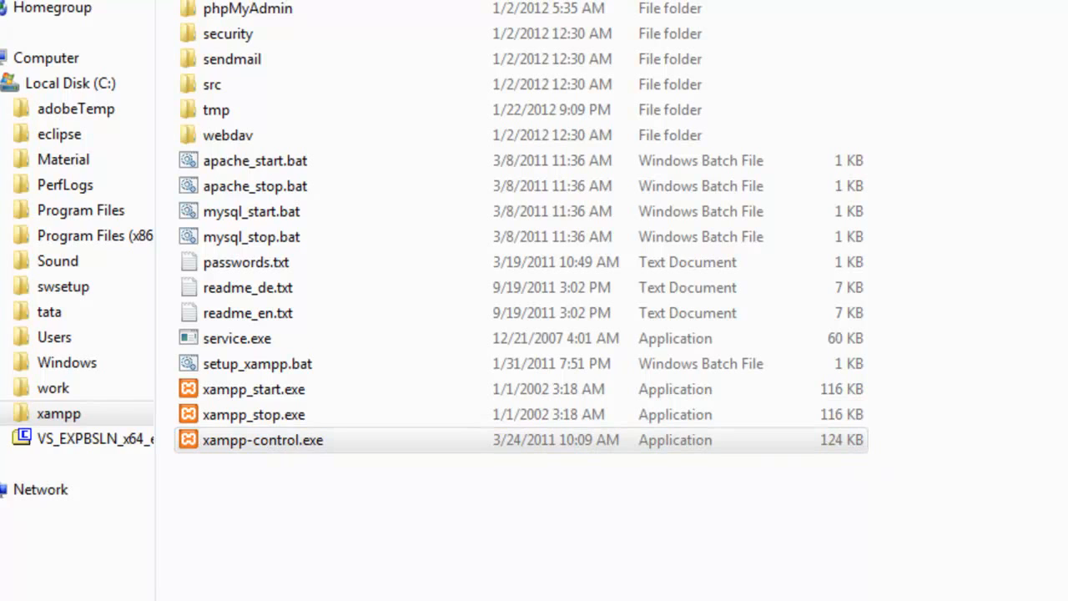
Start Apache and MySql, quit Skype from the tray, then start Apache again
click(882, 372)
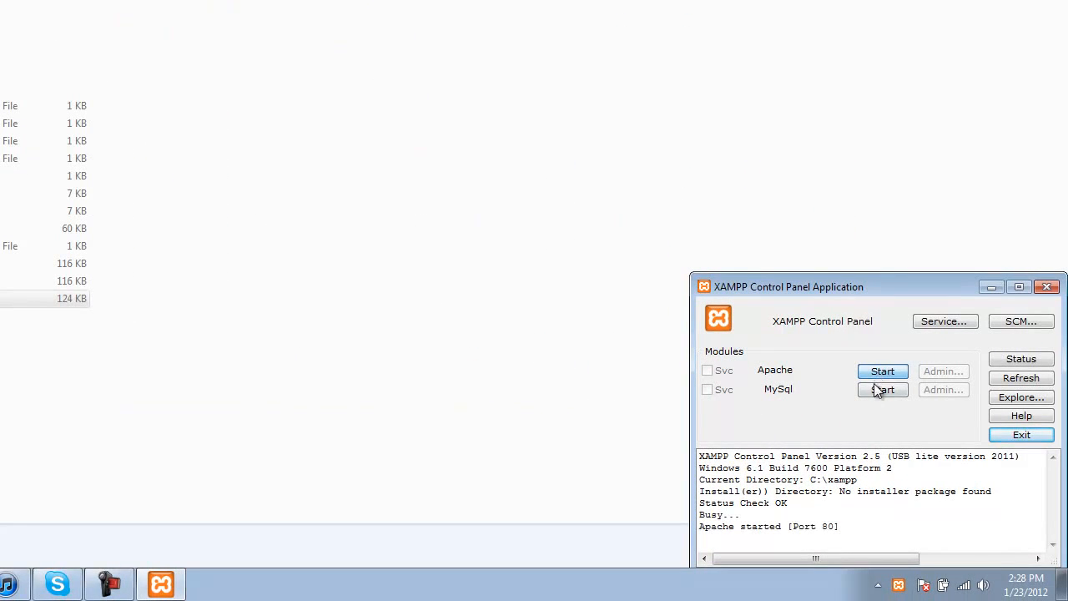
click(876, 390)
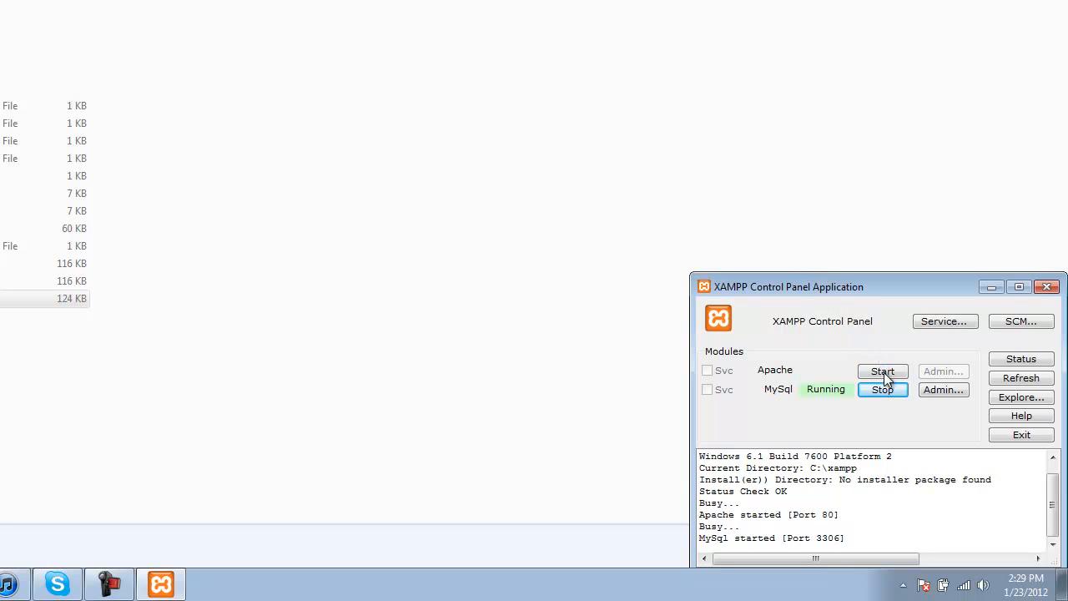
click(903, 586)
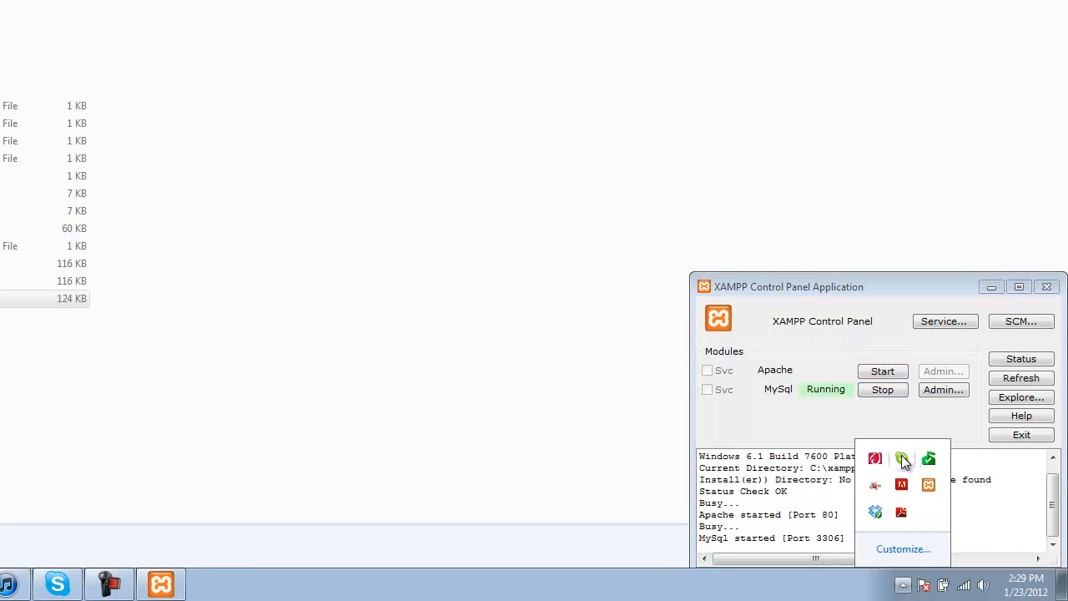
right_click(911, 463)
click(932, 511)
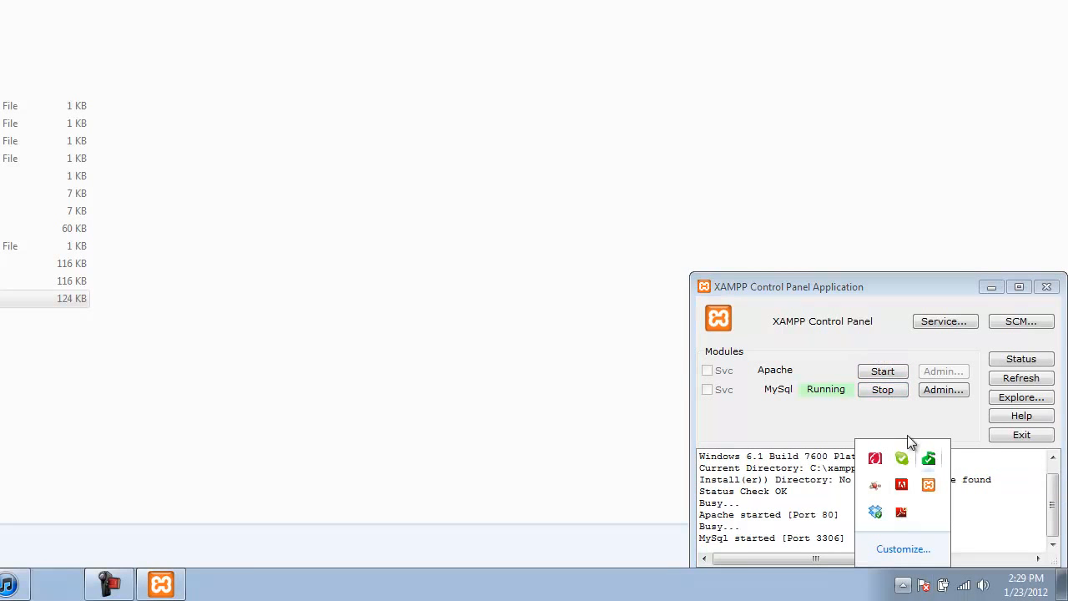
click(889, 377)
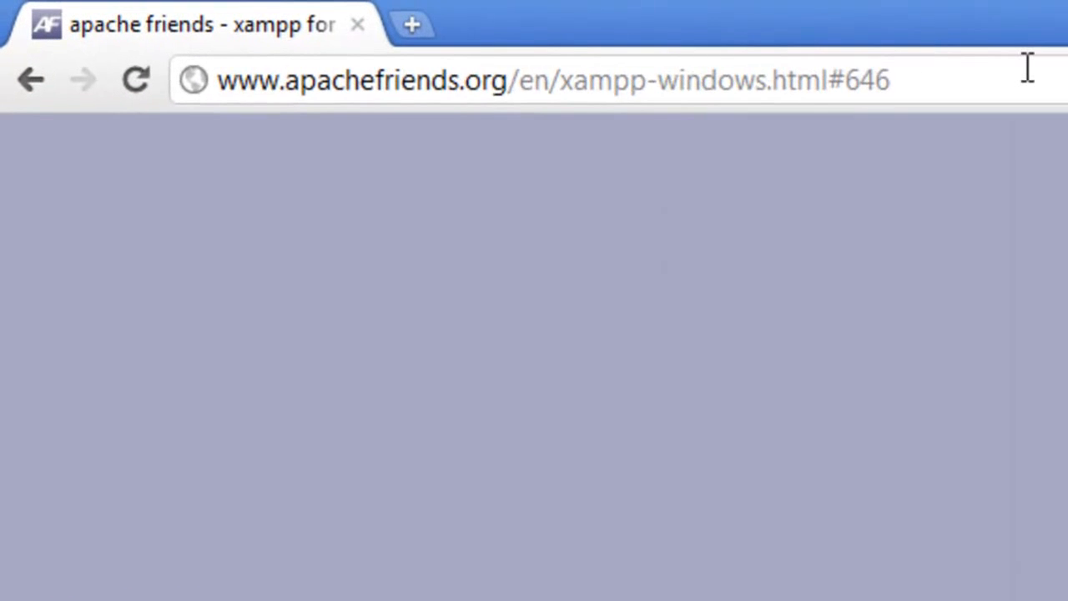
Load the localhost root page in Chrome
click(304, 21)
text(localhost/chipree/)
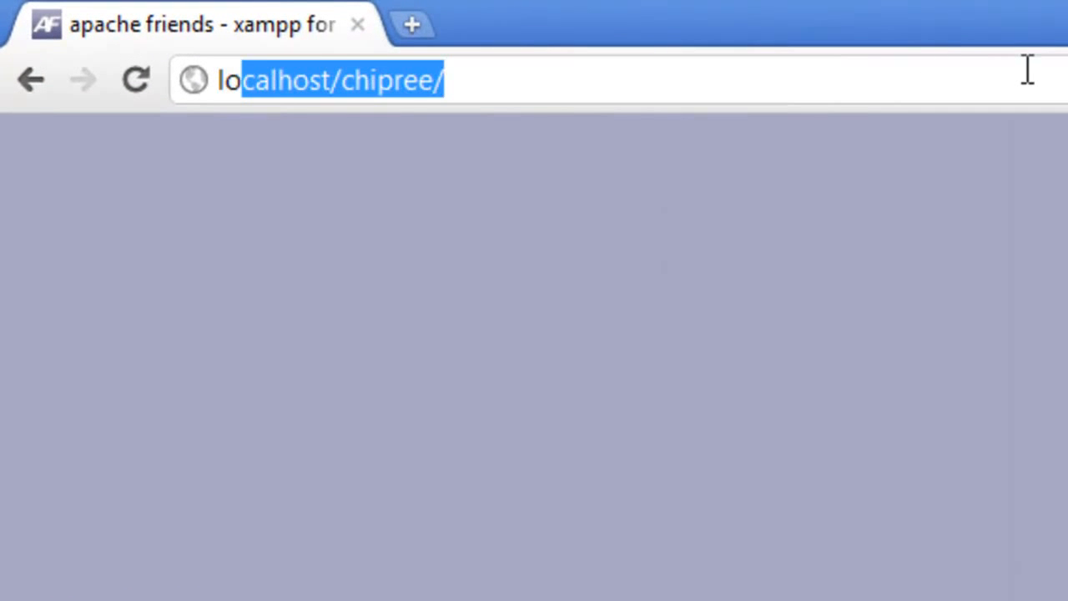
key(End)
key(BackSpace)
key(BackSpace)
key(BackSpace)
key(BackSpace)
key(BackSpace)
key(BackSpace)
key(BackSpace)
key(BackSpace)
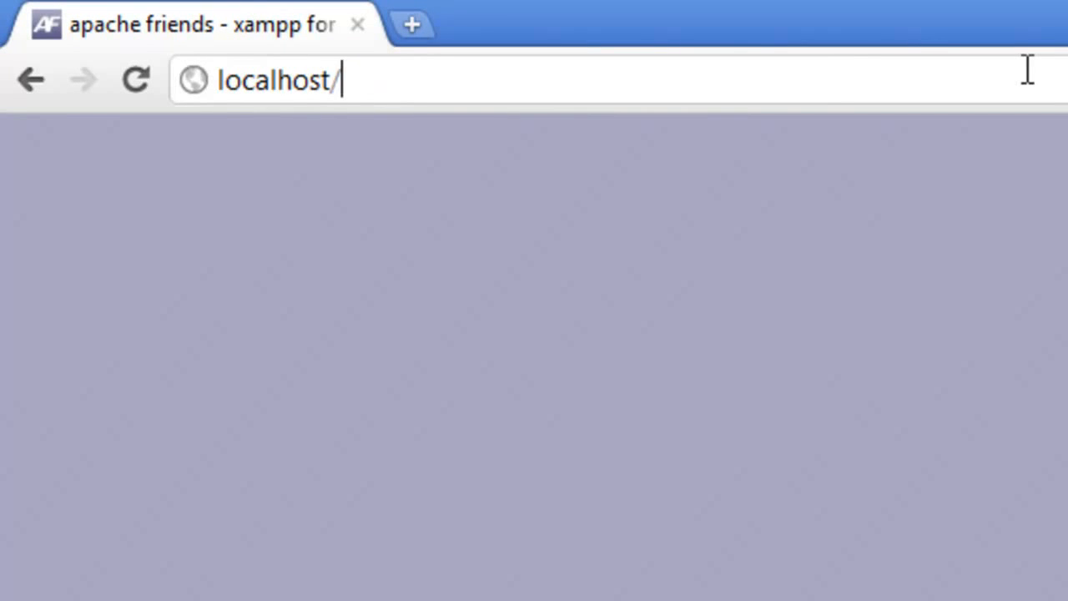
key(Return)
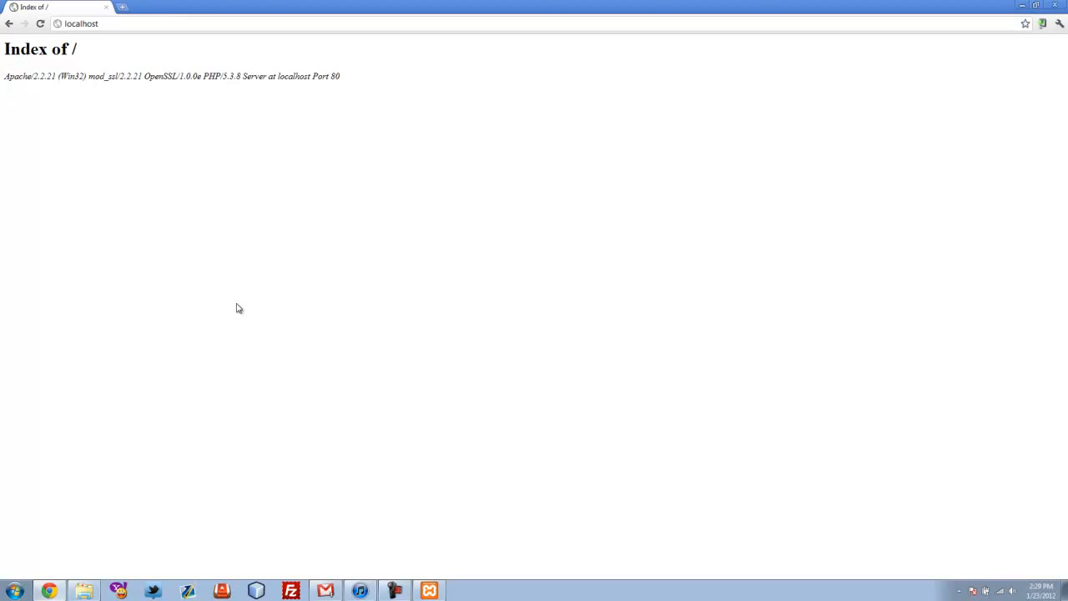
Go to localhost/phpmyadmin
click(131, 24)
click(132, 24)
text(/phpmyadmin)
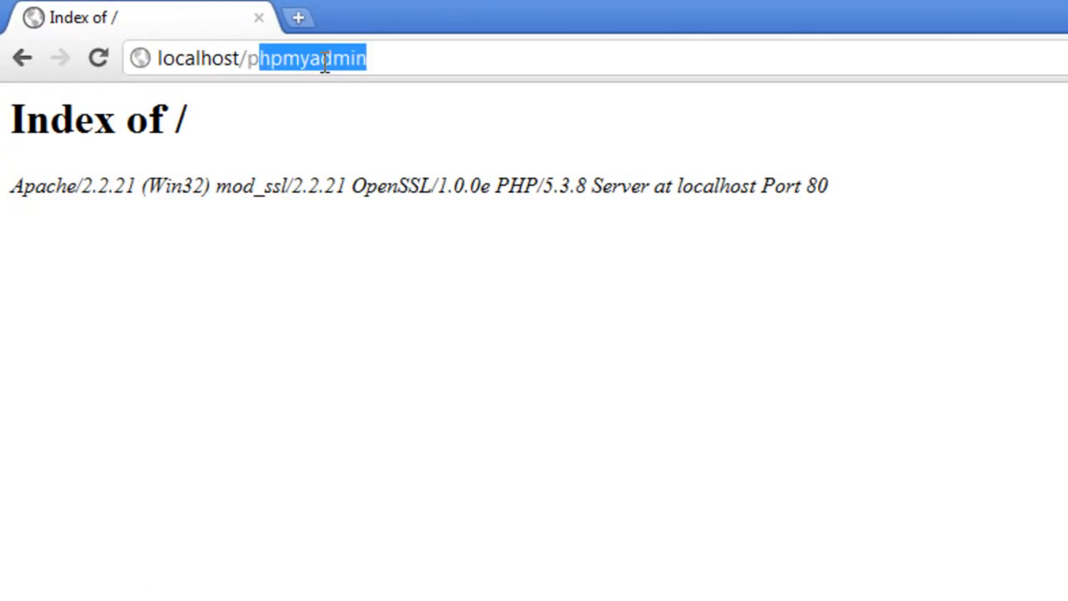
key(Return)
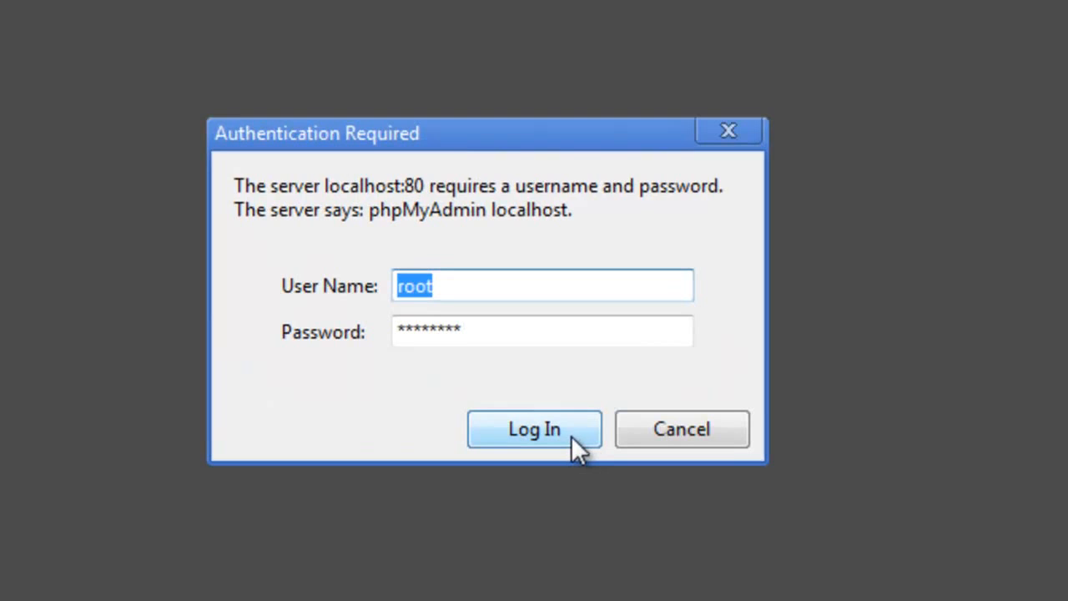
Log in to phpMyAdmin and open its Databases list
click(571, 434)
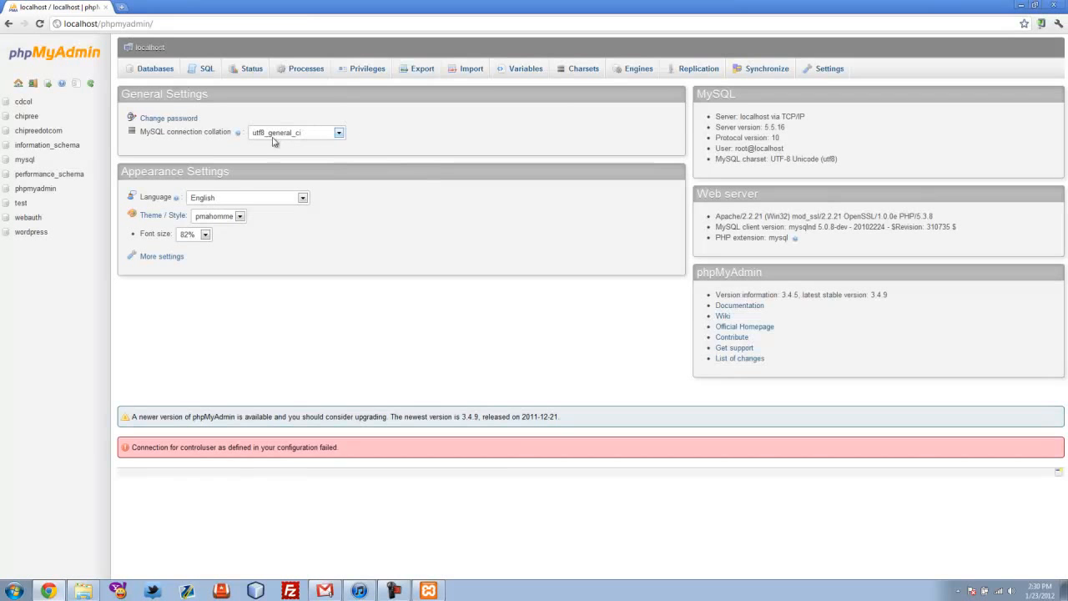
drag(203, 133, 214, 134)
click(216, 134)
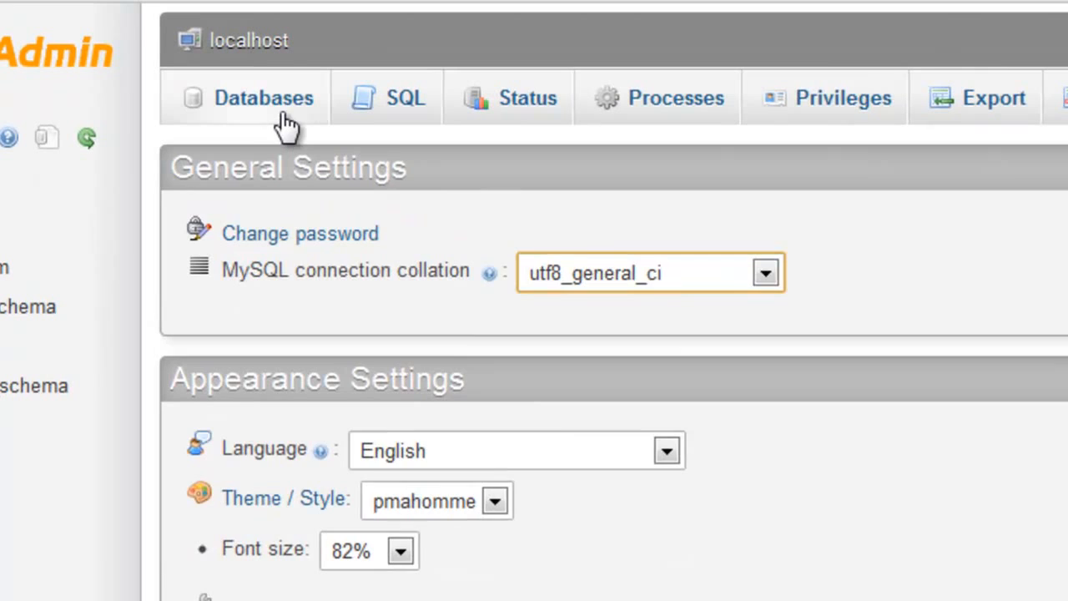
click(161, 72)
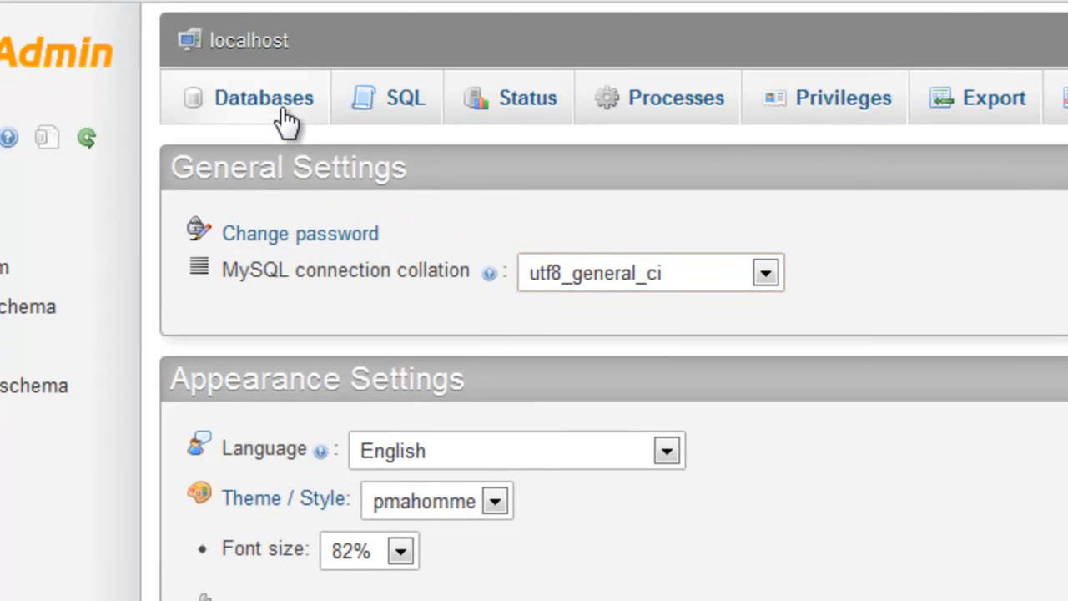
Create a new database named example_wordpress
click(344, 327)
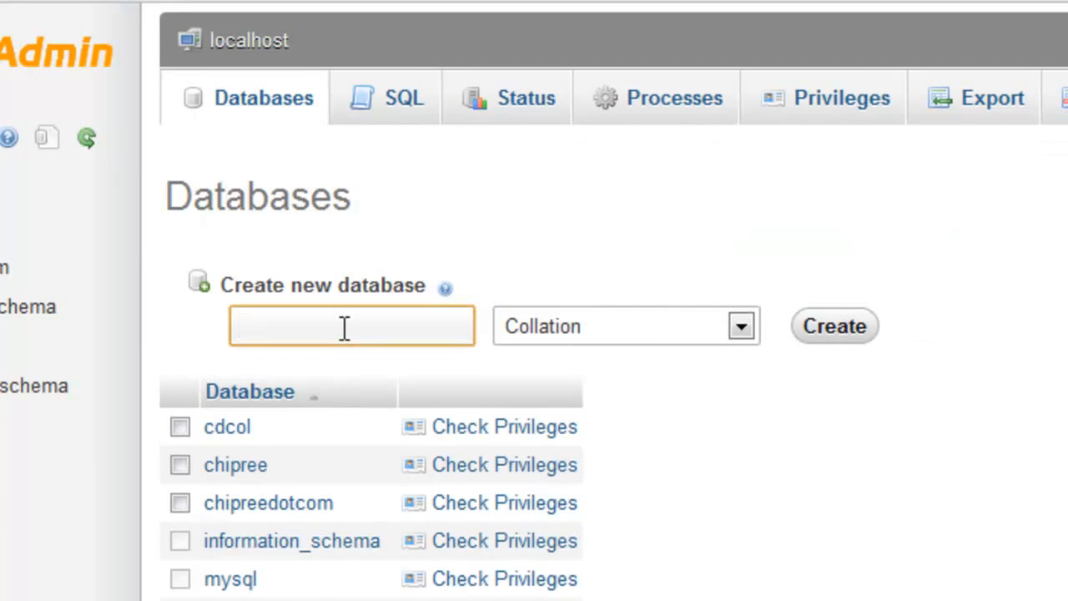
text(example)
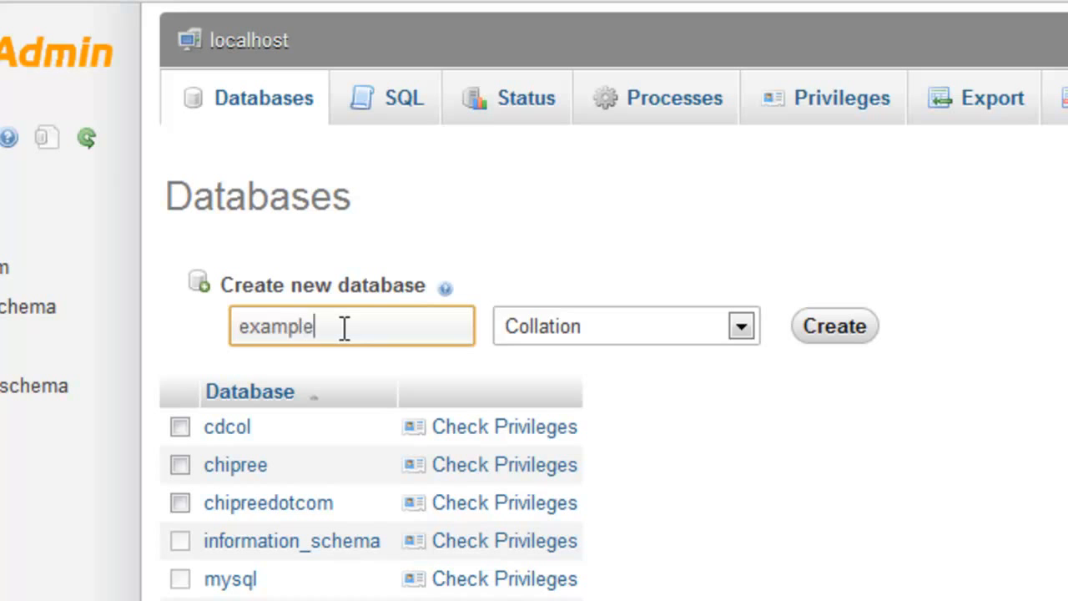
text(_wordpress)
key(ctrl+a)
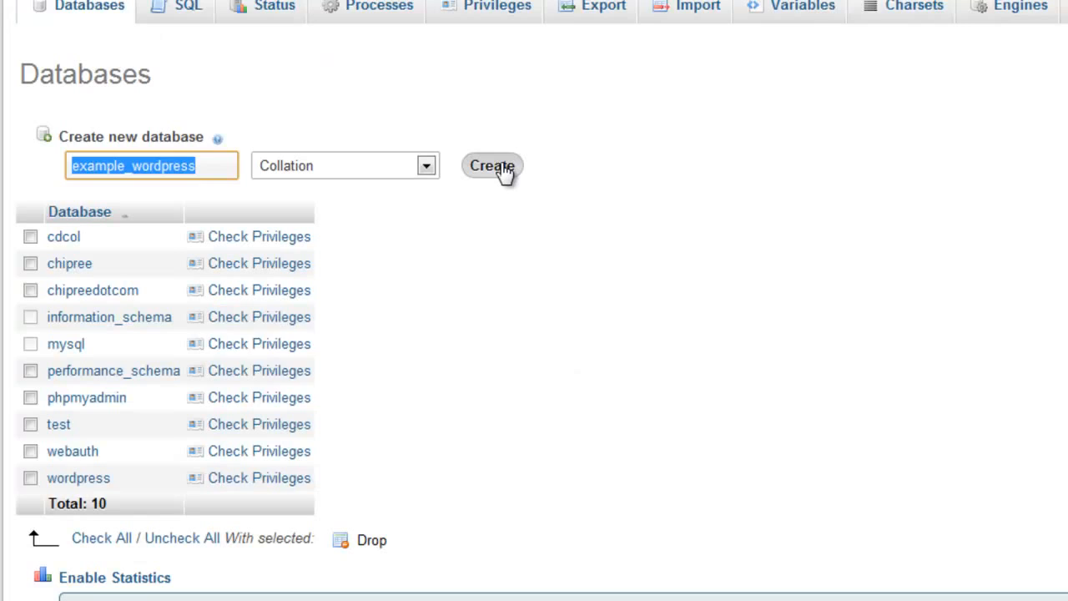
click(504, 168)
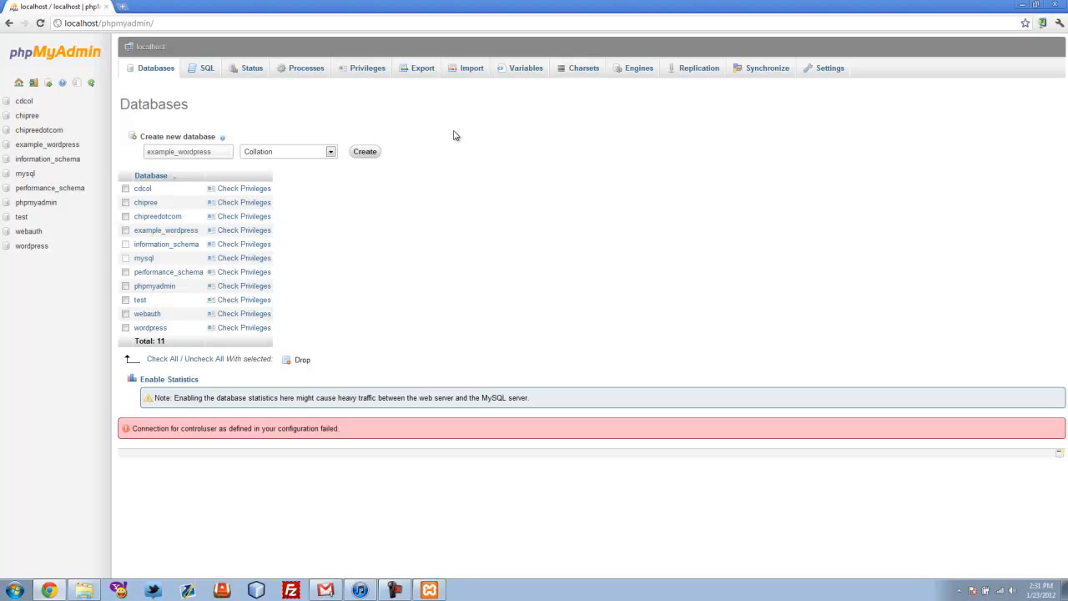
drag(158, 152, 218, 150)
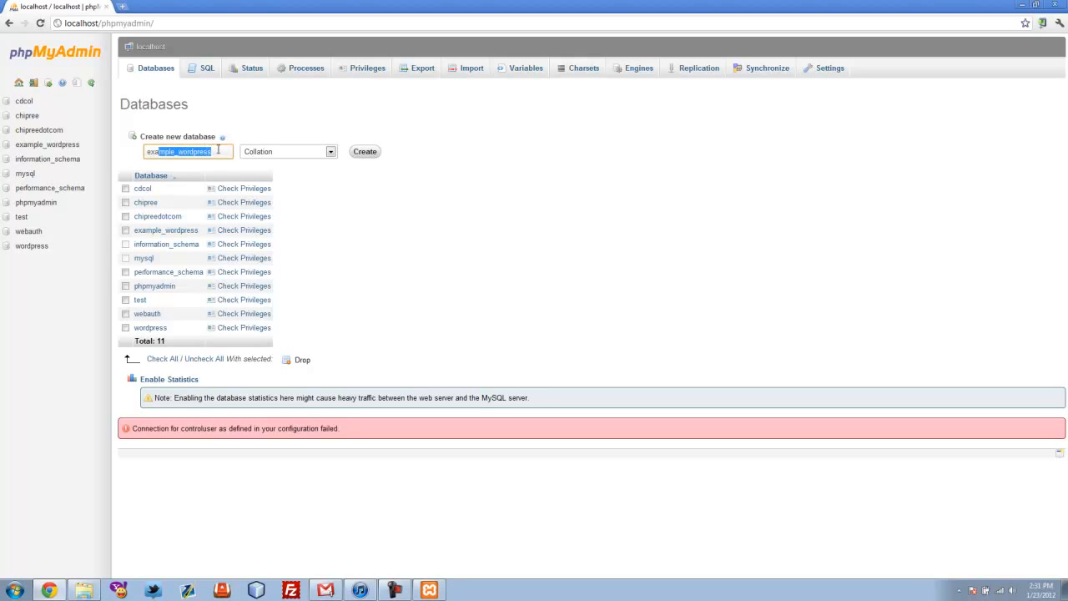
click(482, 159)
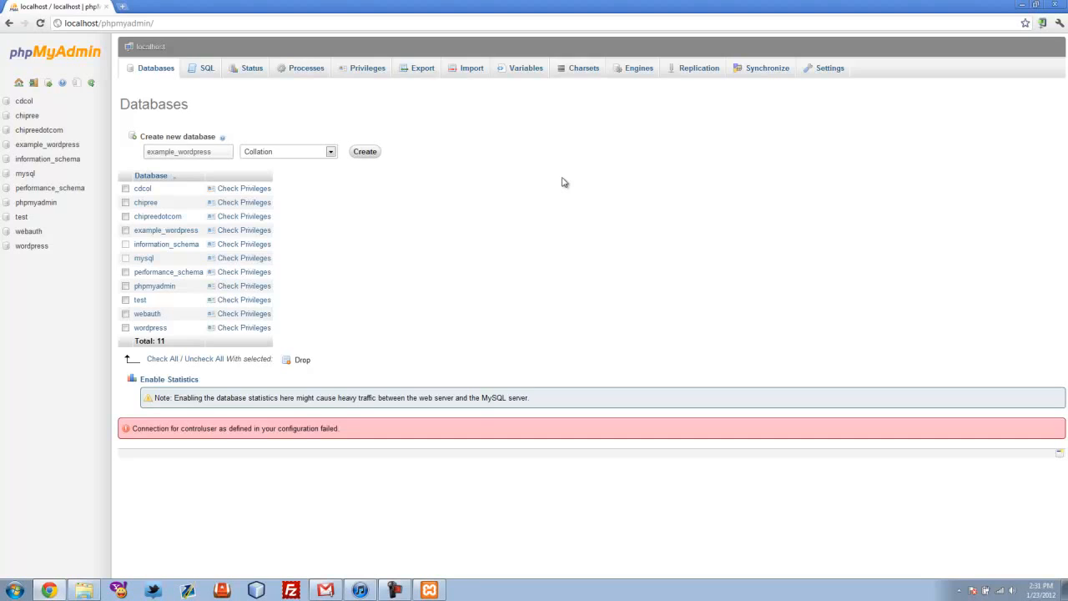
key(ctrl+t)
Go to wordpress.org and download WordPress 3.3.1
text(or)
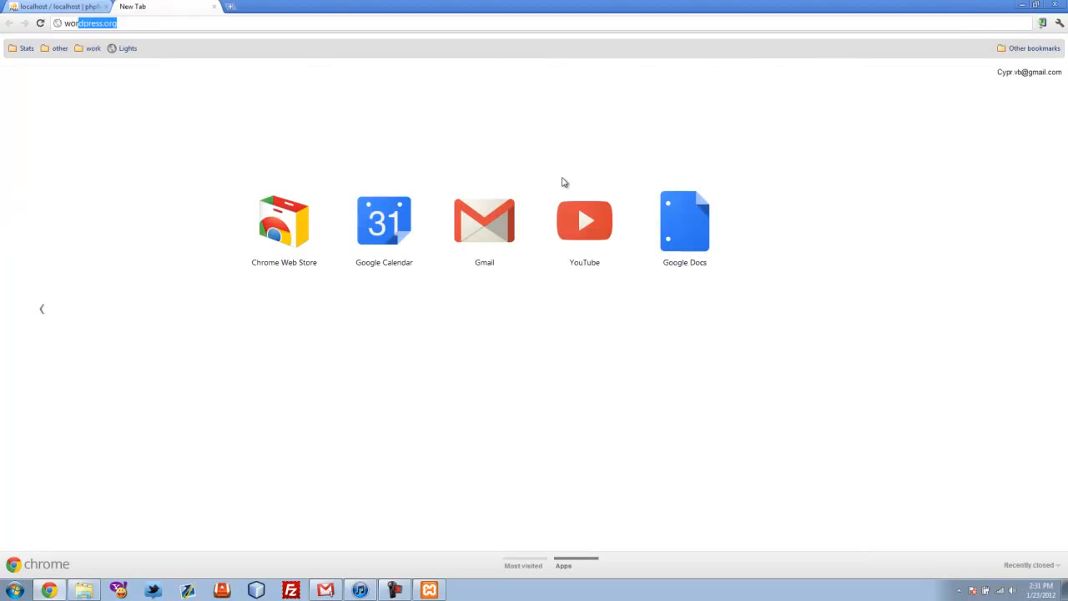
key(Return)
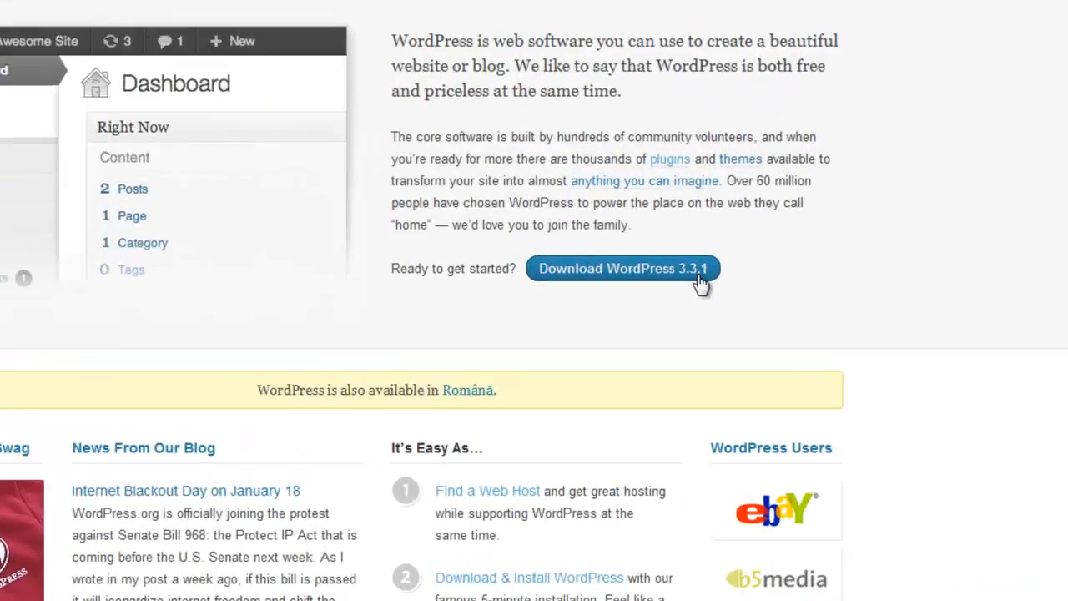
click(698, 277)
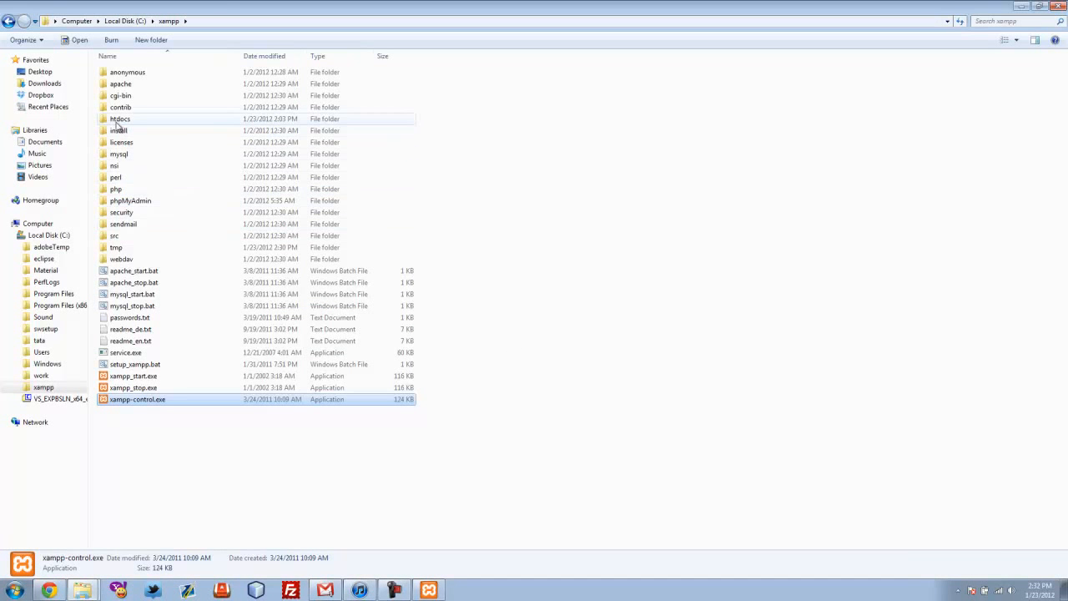
Paste the WordPress zip into C:\xampp\htdocs and extract it there with 7-Zip
click(209, 20)
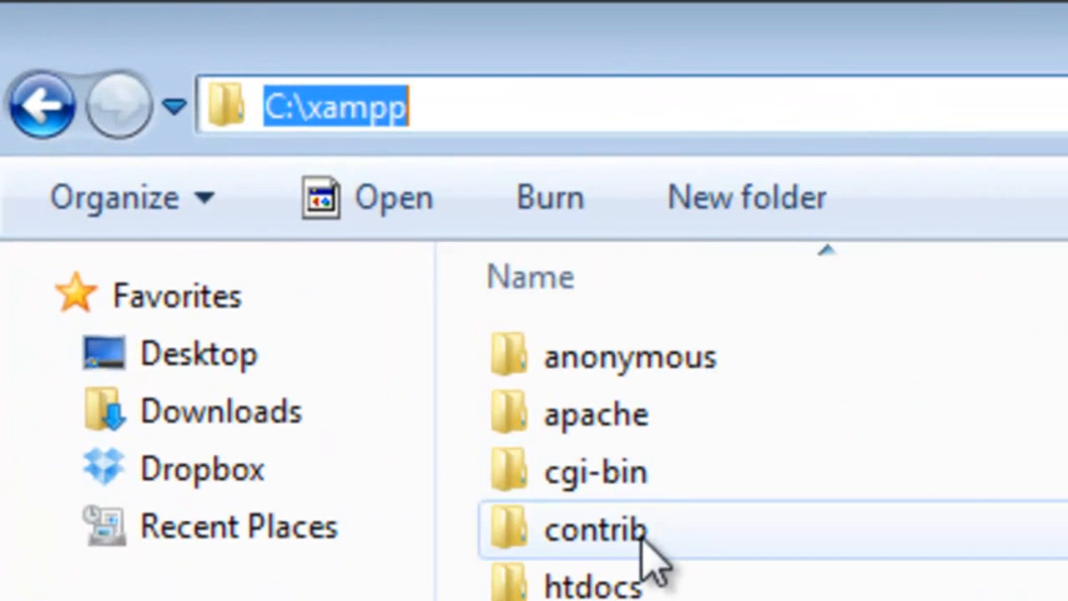
double_click(615, 579)
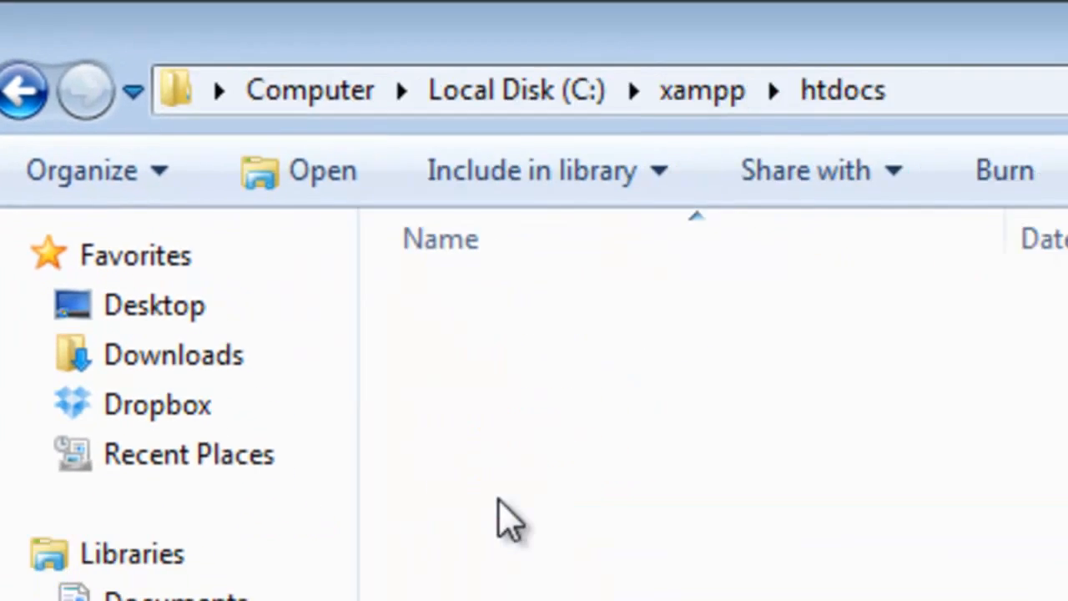
right_click(386, 335)
click(461, 590)
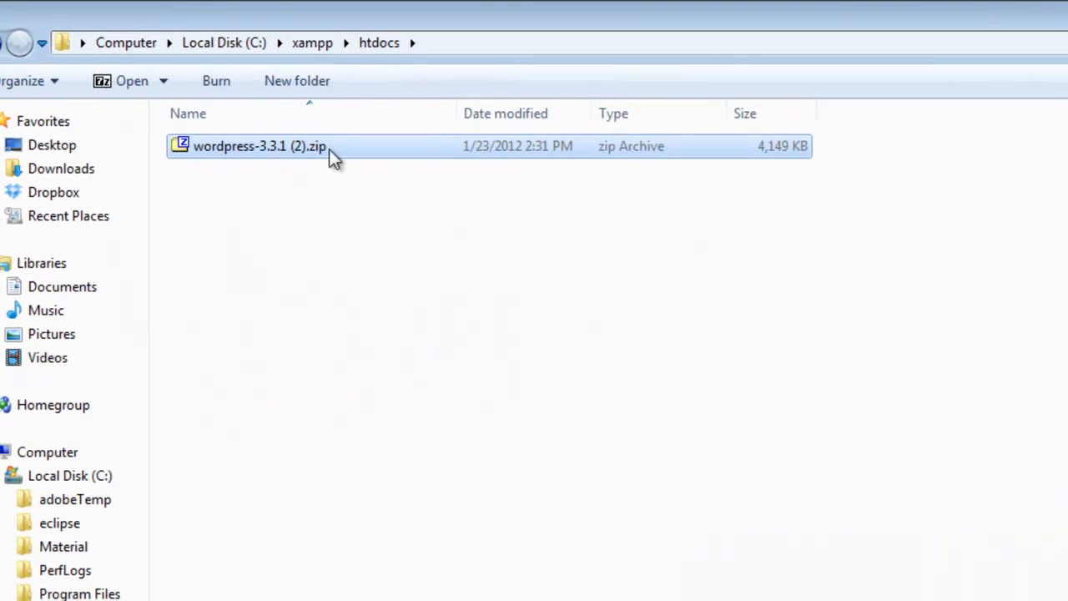
right_click(249, 153)
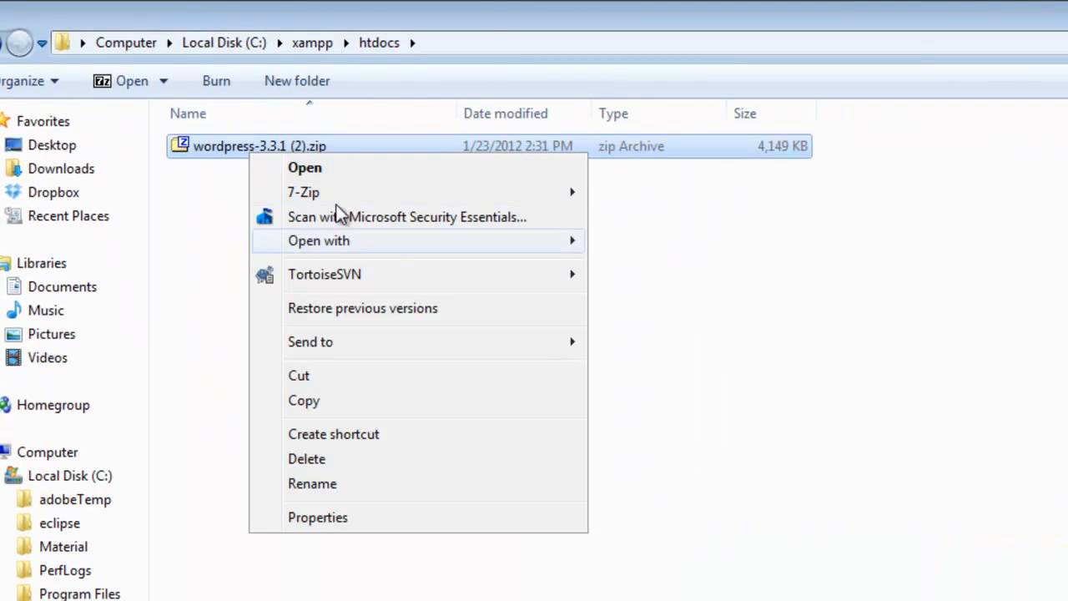
mouse_move(350, 192)
click(706, 240)
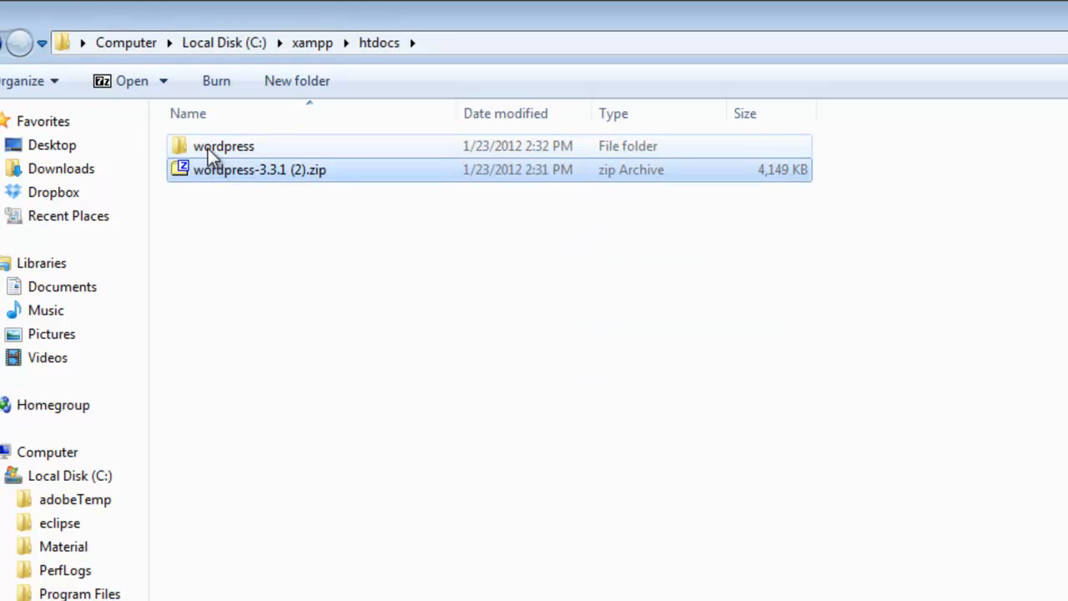
Delete the WordPress zip from htdocs, keeping the extracted wordpress folder
double_click(208, 148)
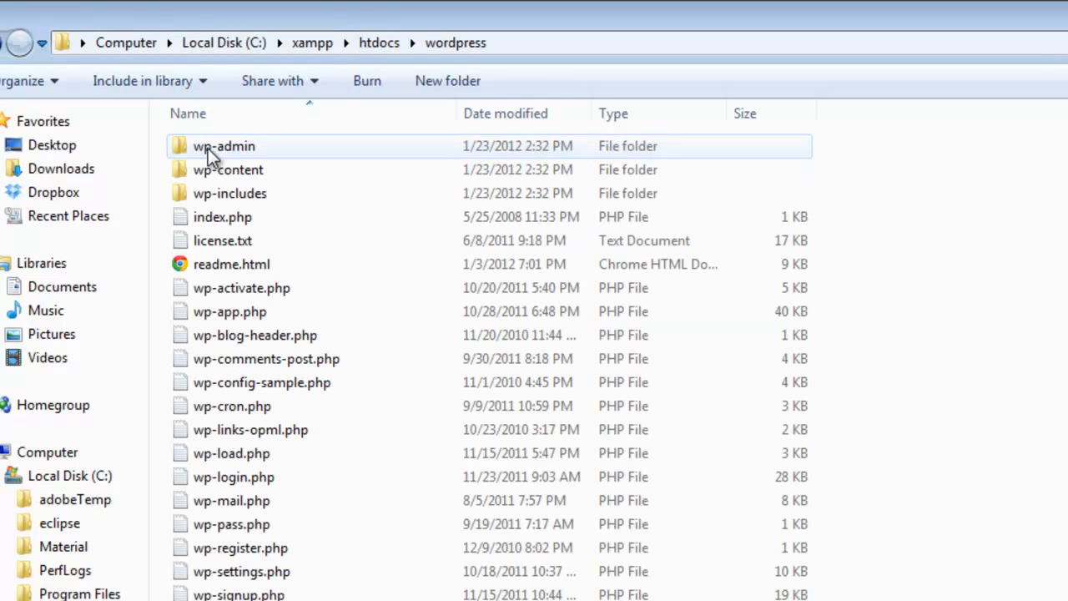
click(263, 259)
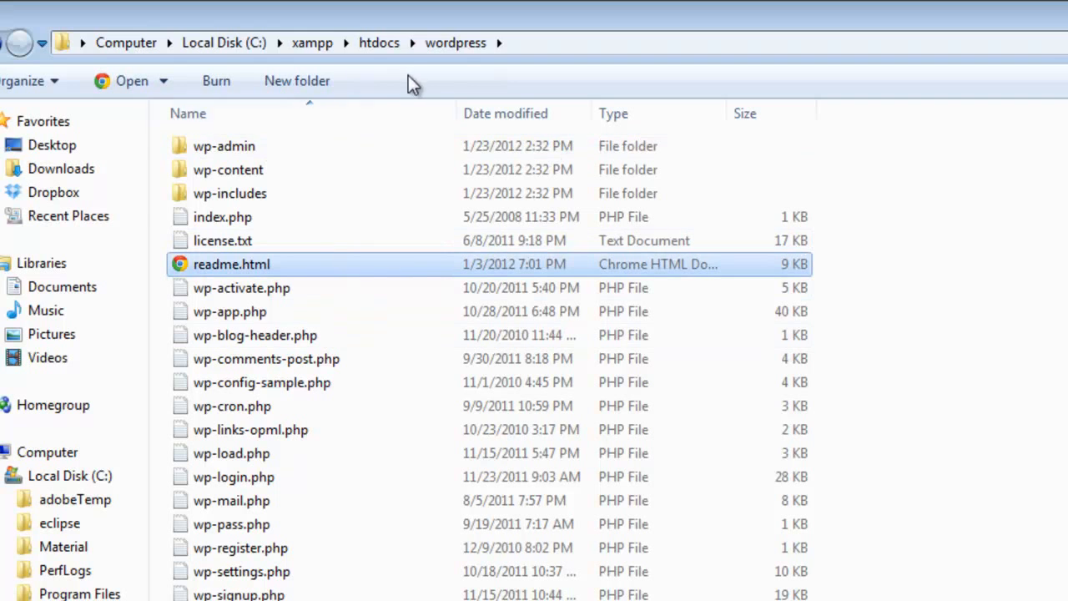
click(383, 41)
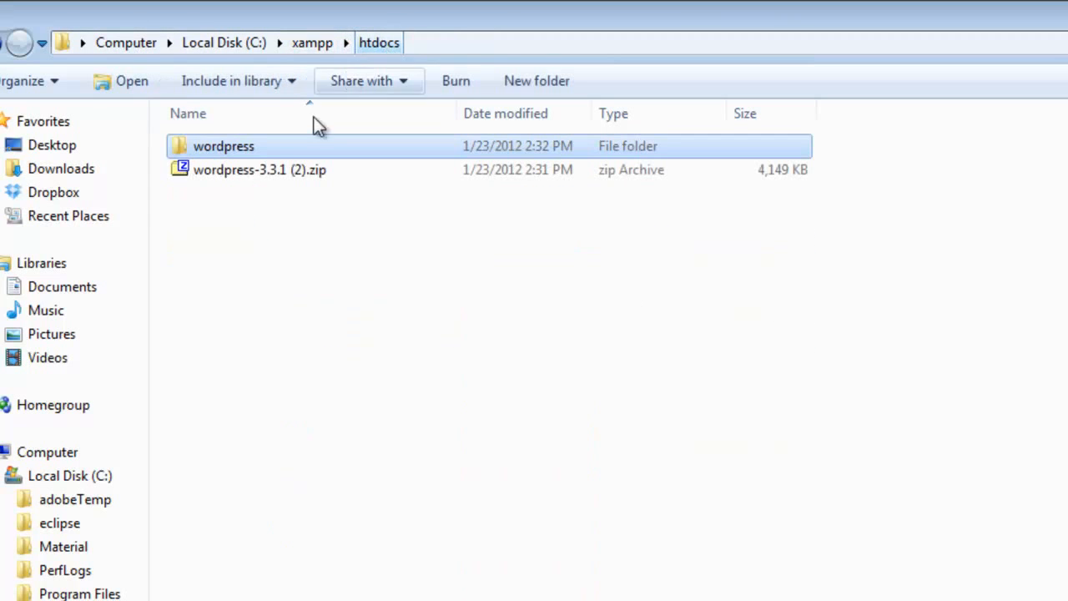
click(266, 174)
key(Delete)
key(Return)
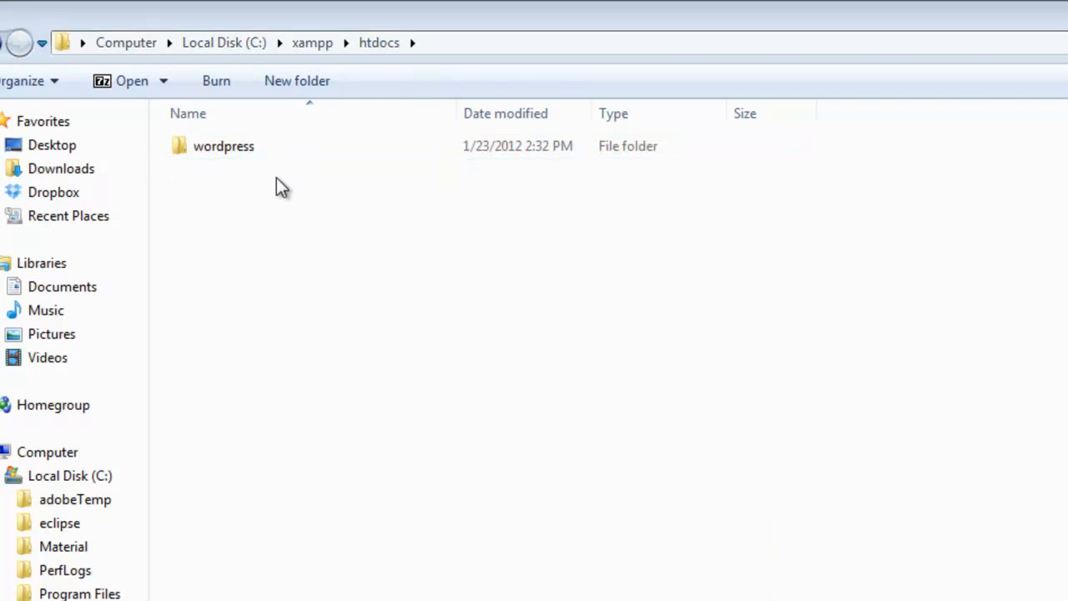
double_click(220, 146)
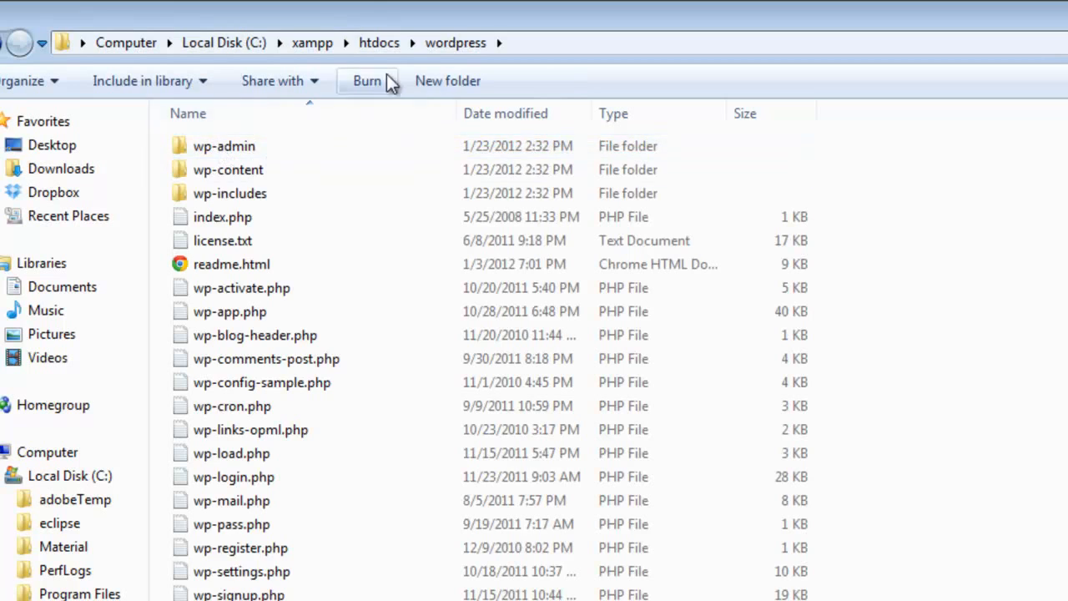
click(377, 45)
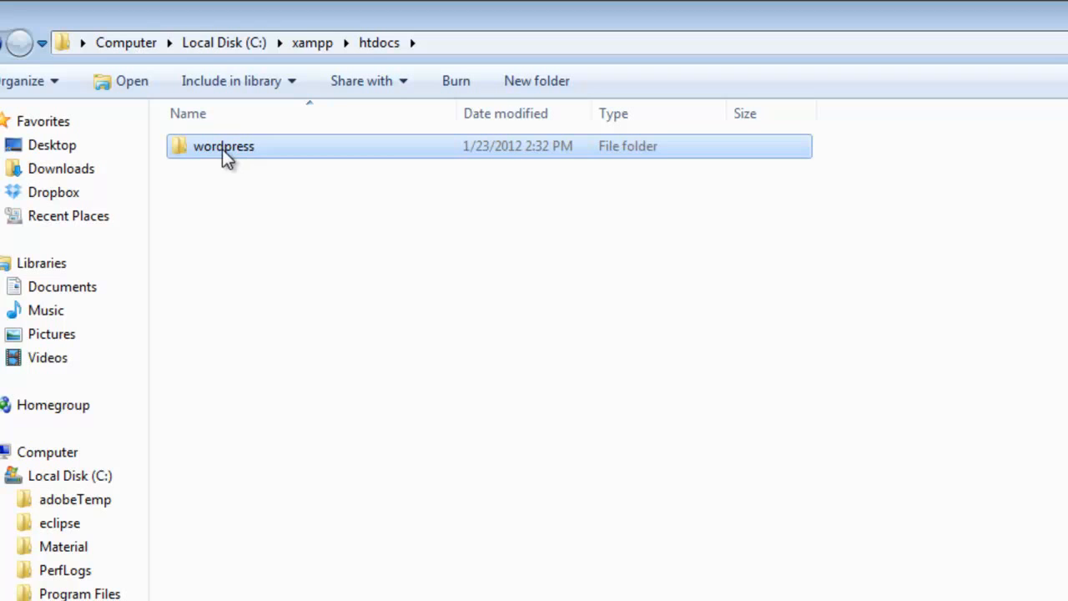
double_click(222, 149)
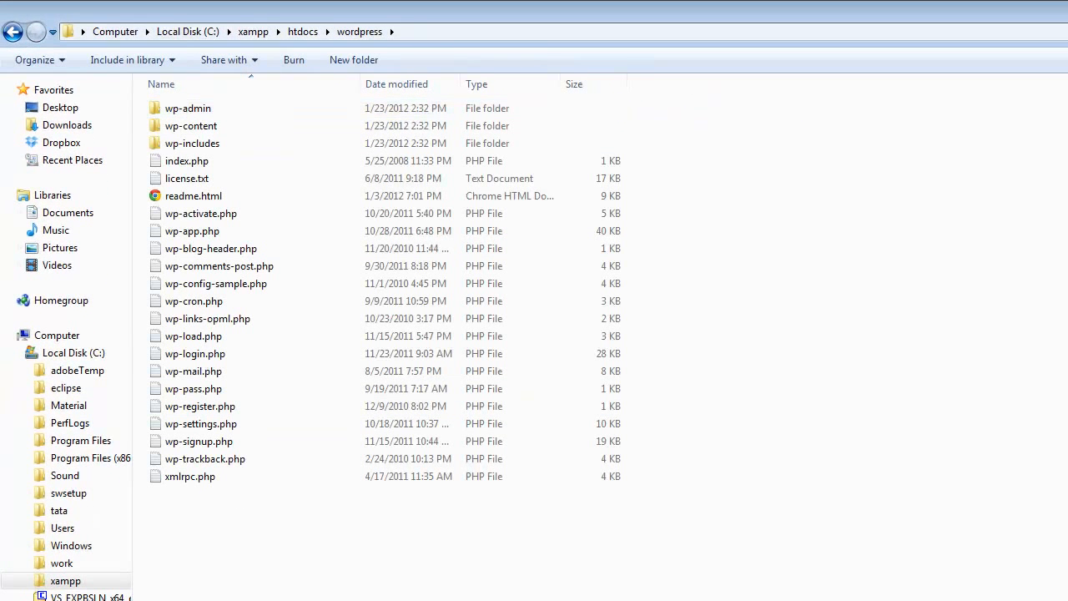
Rename the extracted wordpress folder in C:\xampp\htdocs to 'test_wordpress'
click(311, 32)
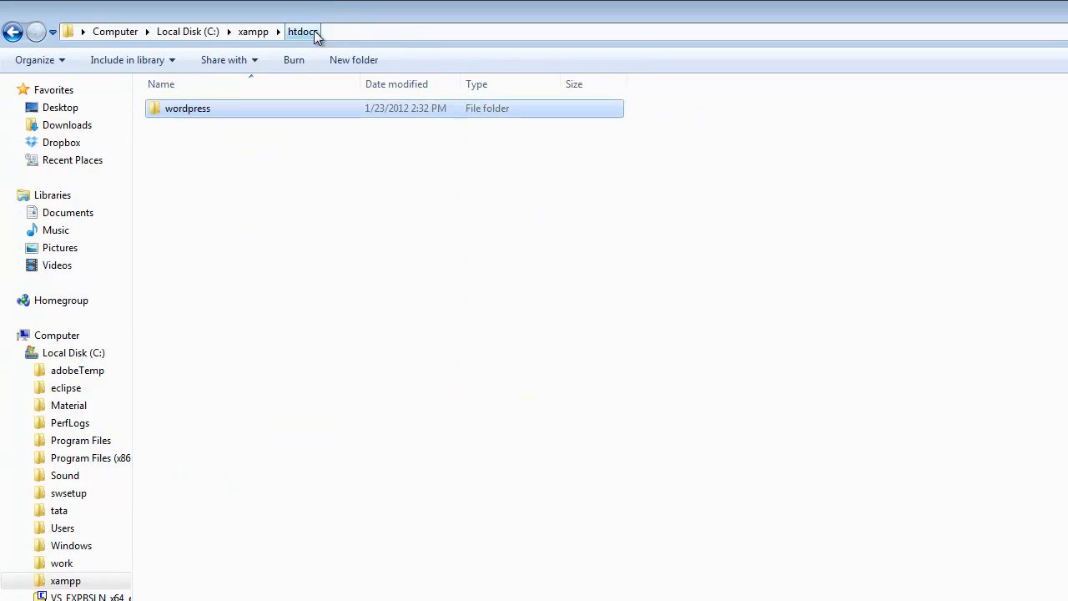
click(194, 109)
click(222, 108)
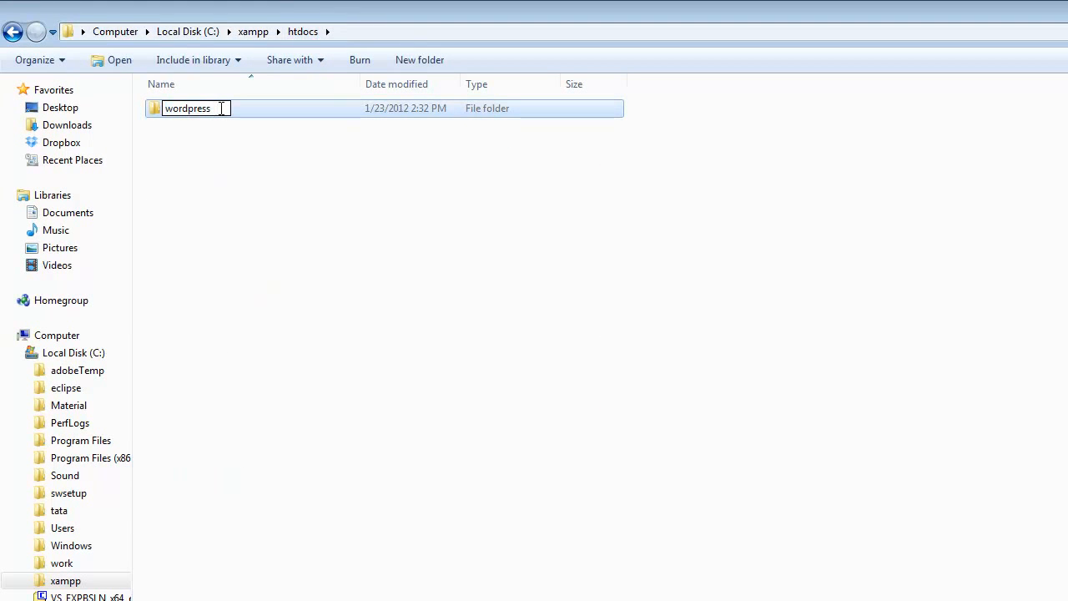
drag(222, 108, 76, 70)
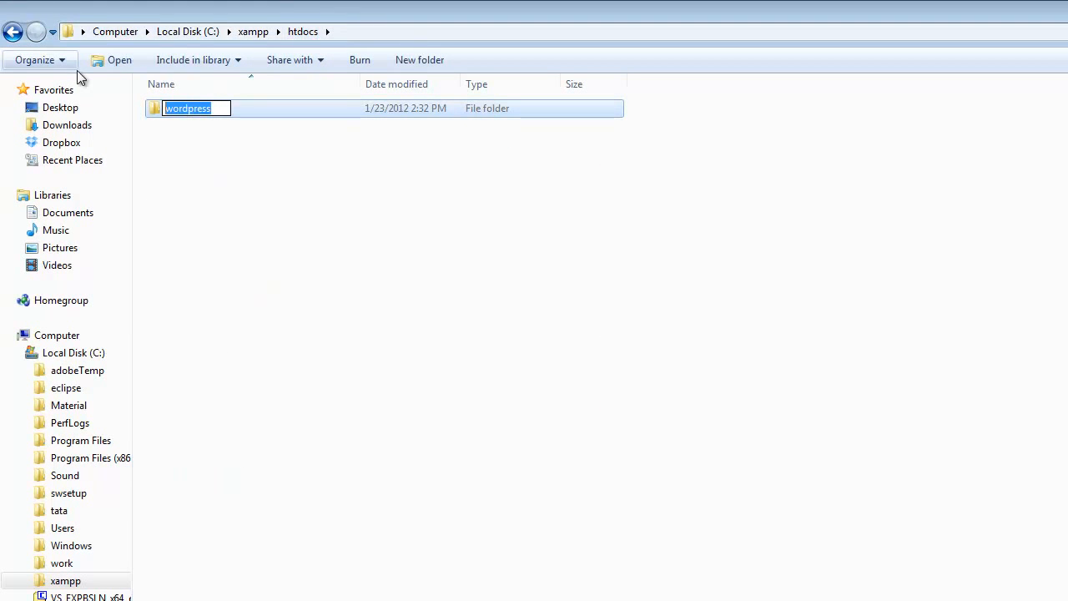
text(tex)
key(BackSpace)
text(st_wordpre)
text(ss)
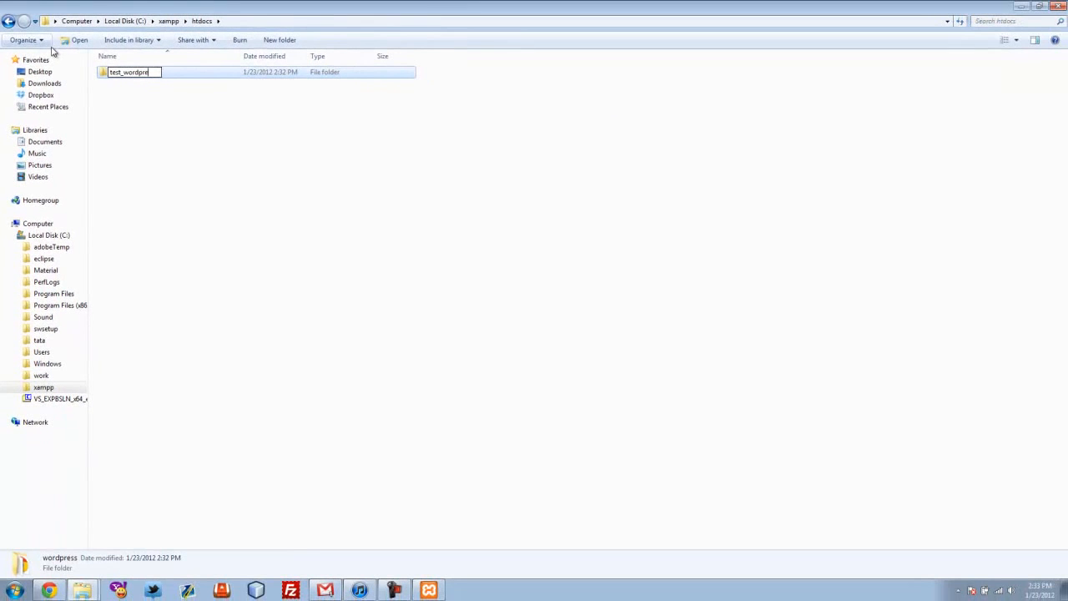
key(Return)
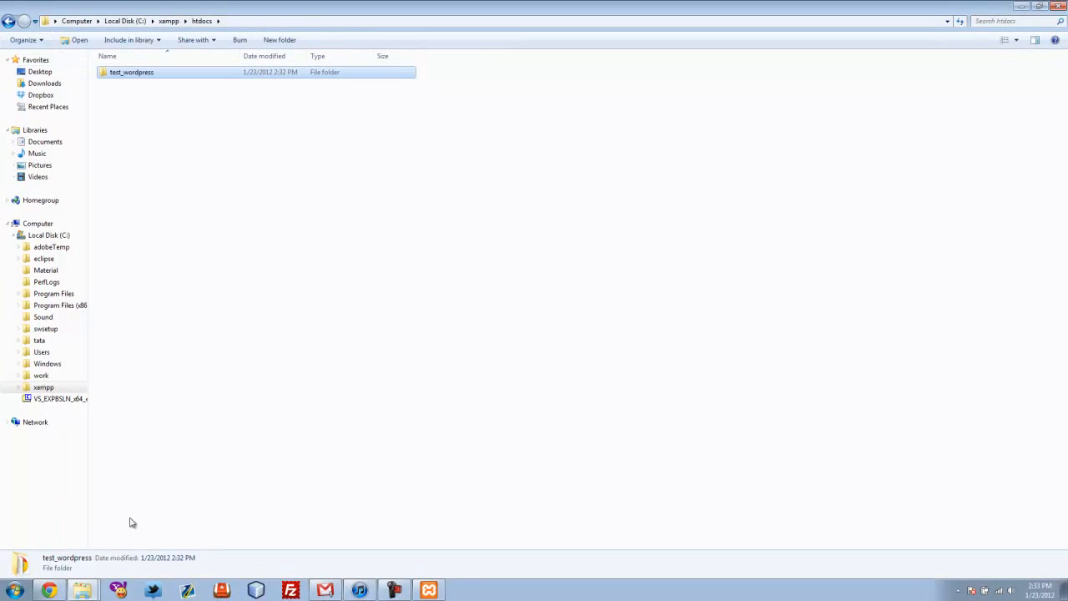
In a new Chrome tab, load localhost/test_wordpress
click(46, 590)
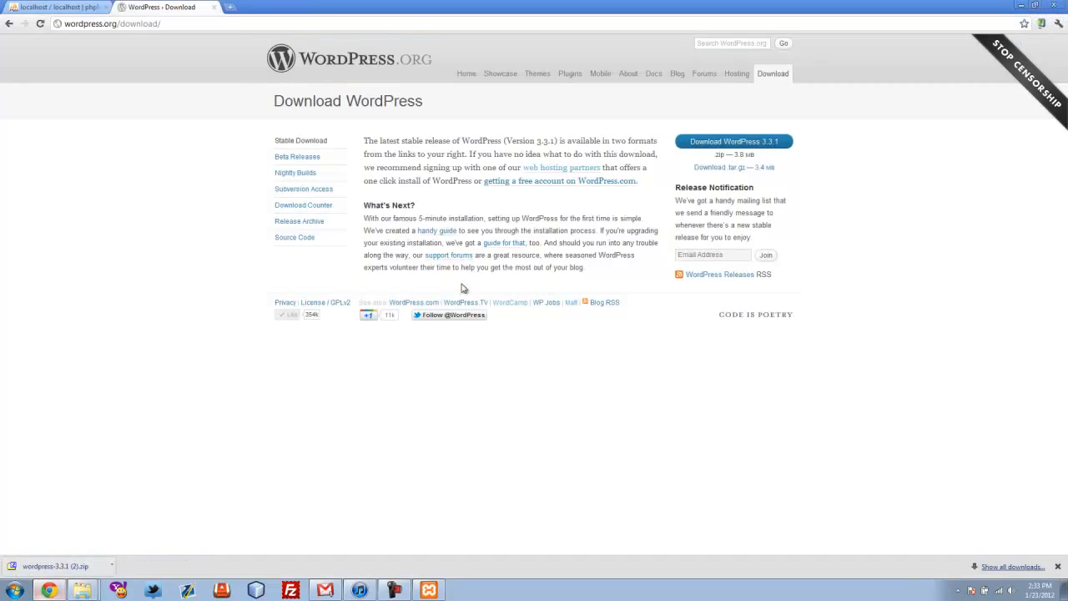
key(ctrl+t)
text(localhost/ch)
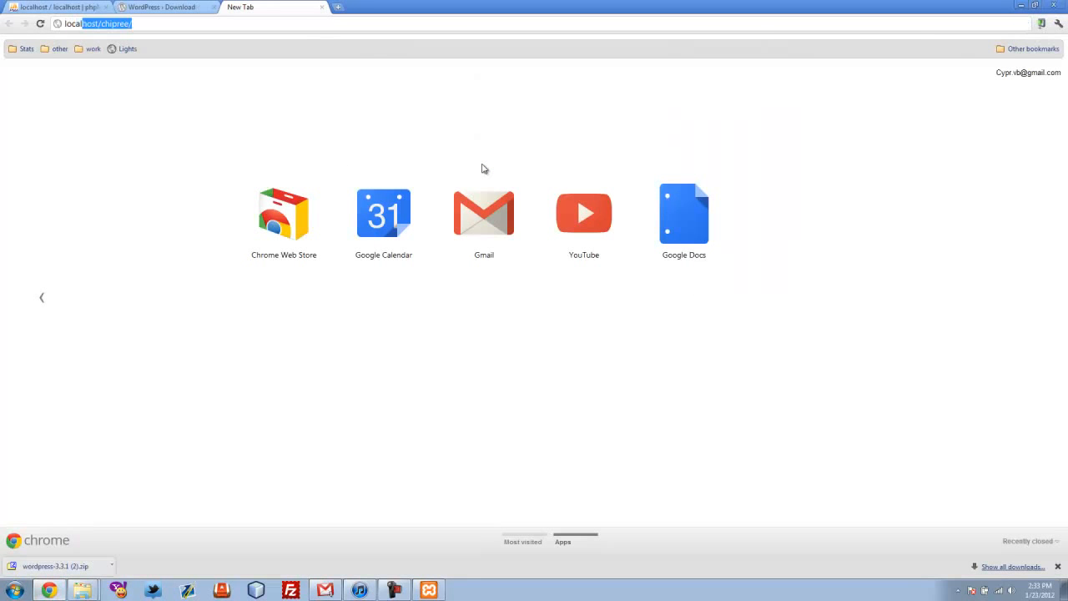
key(BackSpace)
key(BackSpace)
key(BackSpace)
text(test_wordpress)
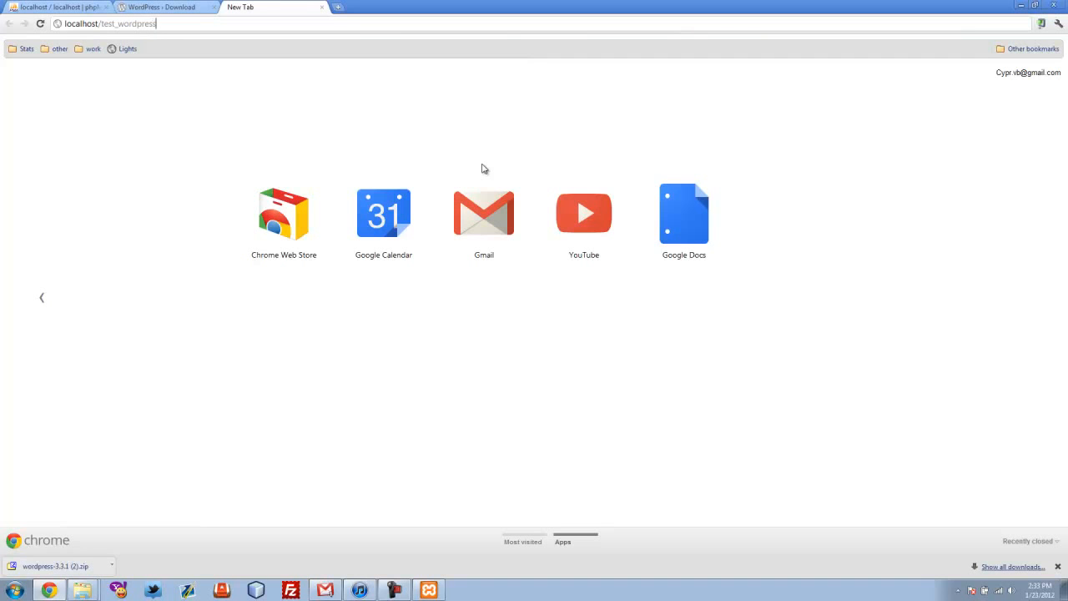
key(Return)
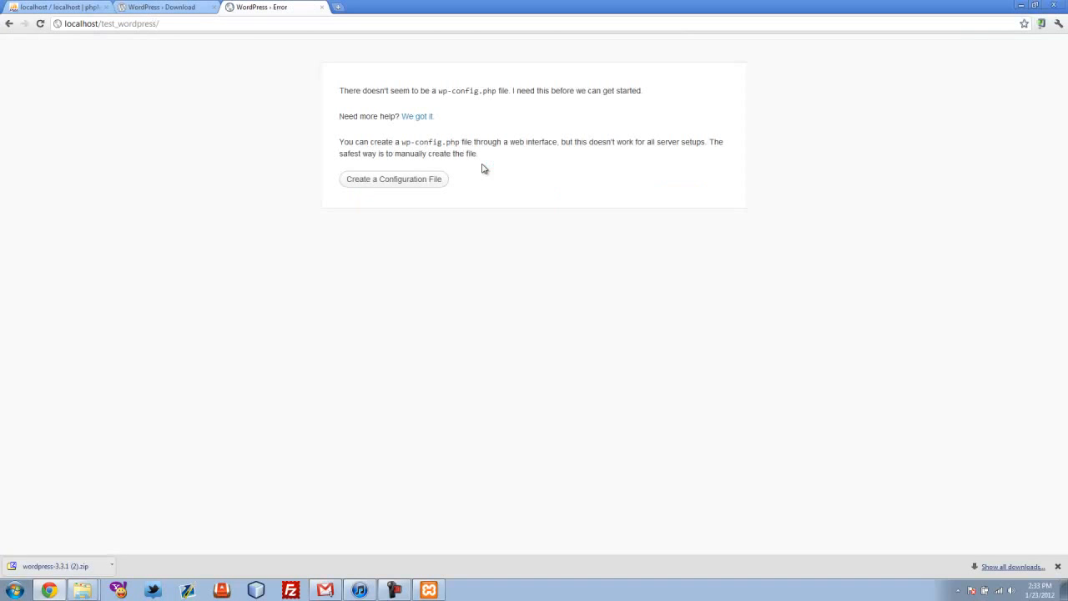
Start the wp-config setup and enter example_wordpress as the database name
click(411, 184)
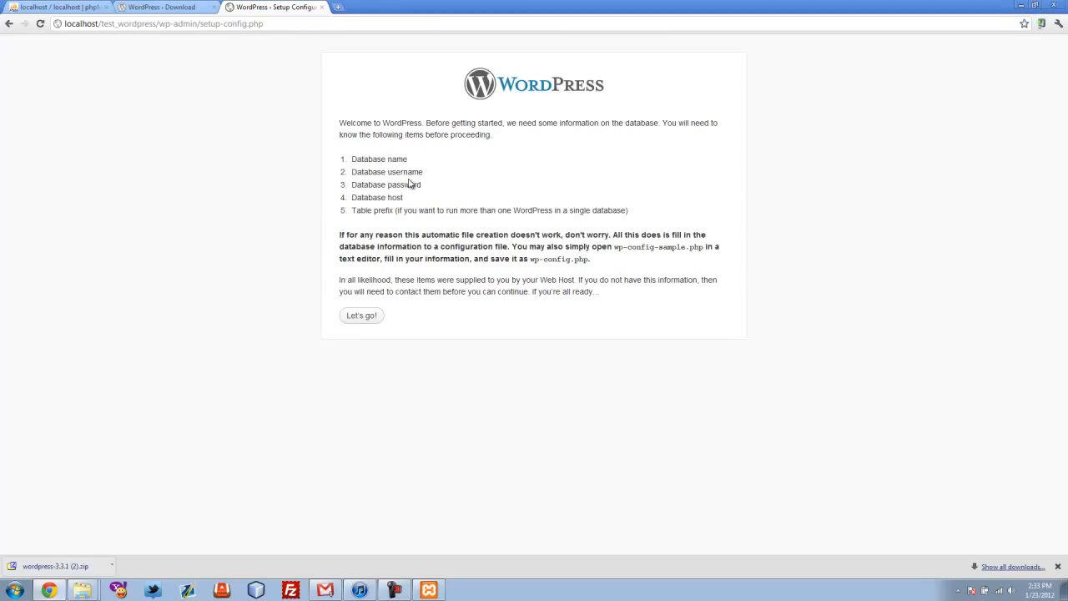
click(362, 317)
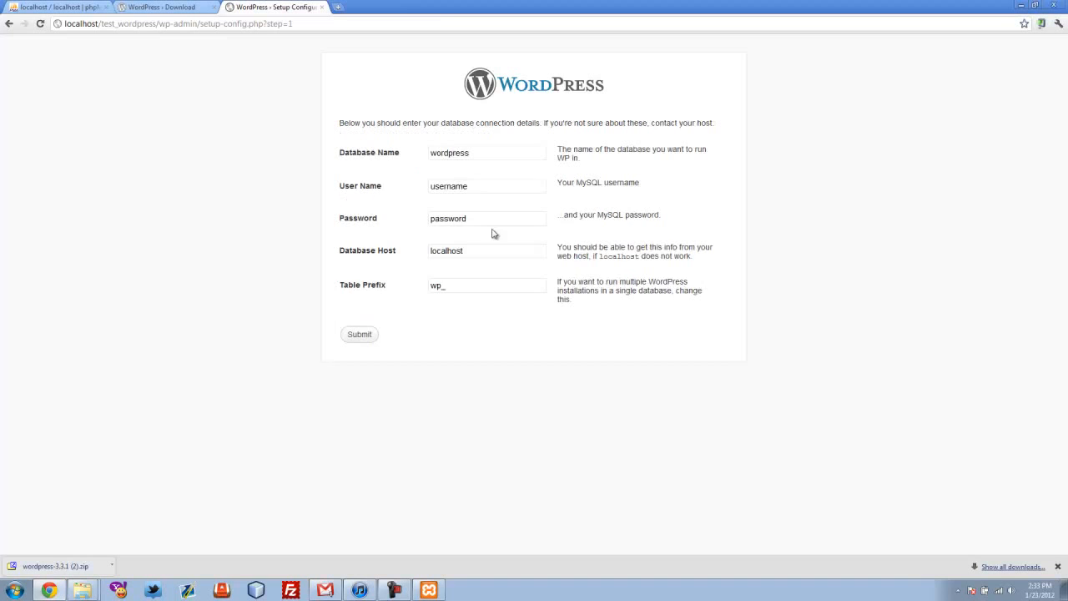
double_click(484, 152)
text(examp)
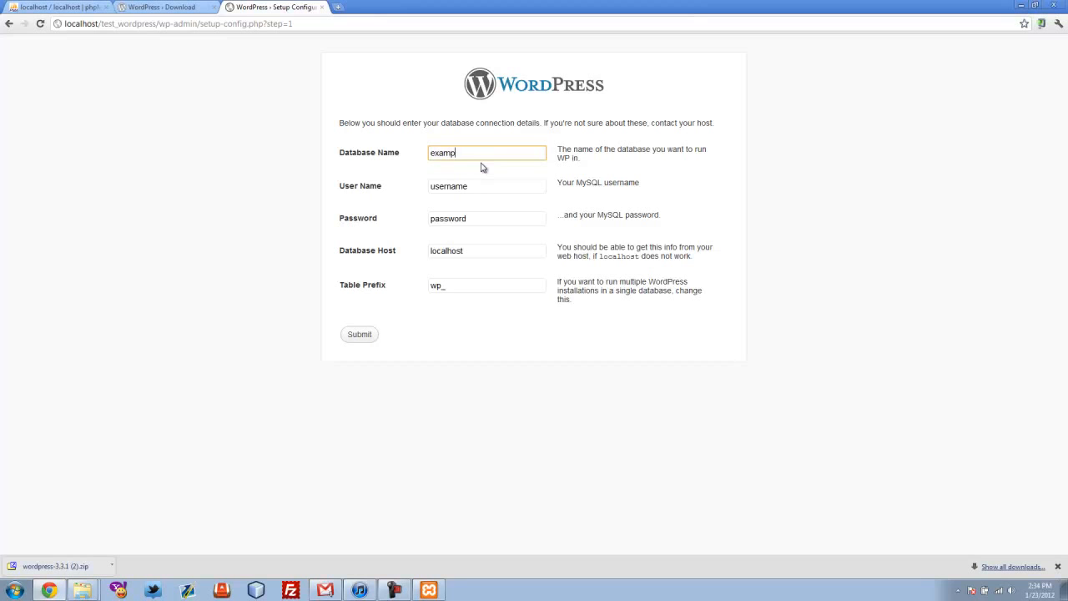
text(le wordpress)
Enter user root, the database password and host localhost, then submit the connection details
key(Tab)
text(root)
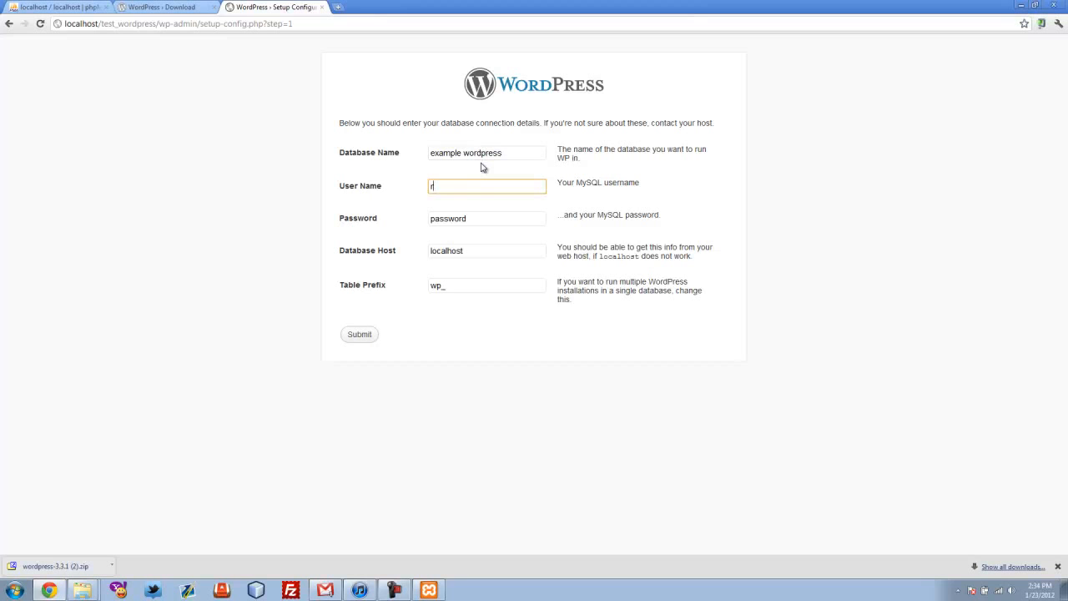
key(Tab)
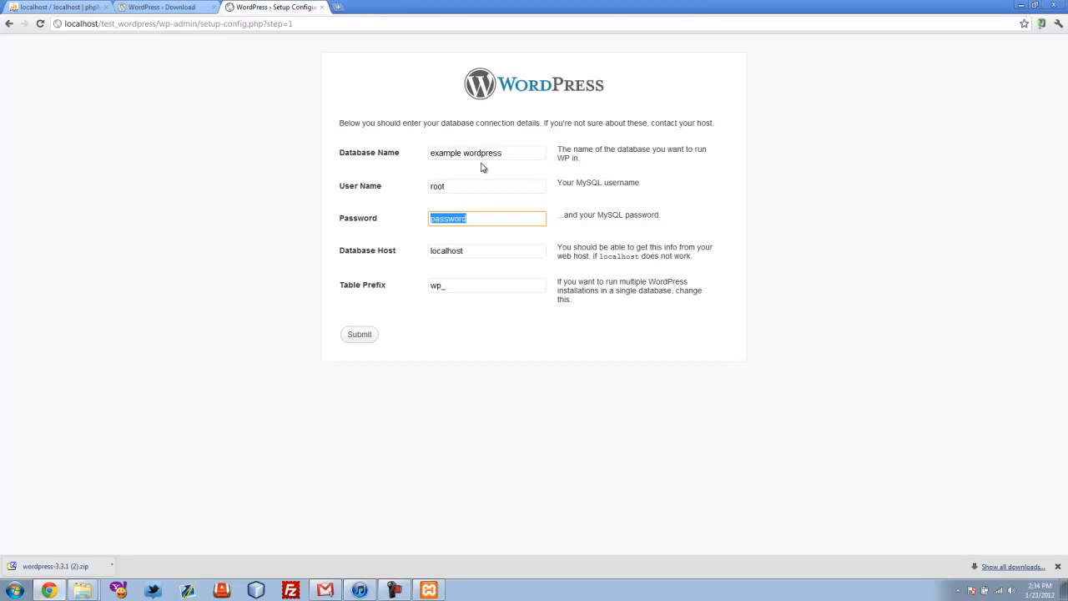
text(*)
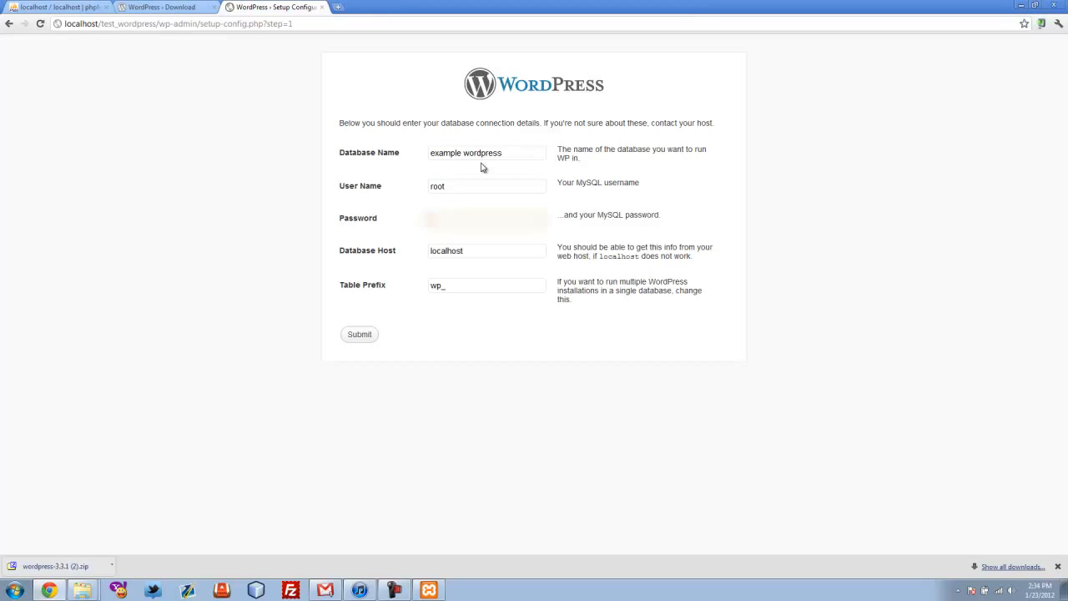
text(*******)
key(Tab)
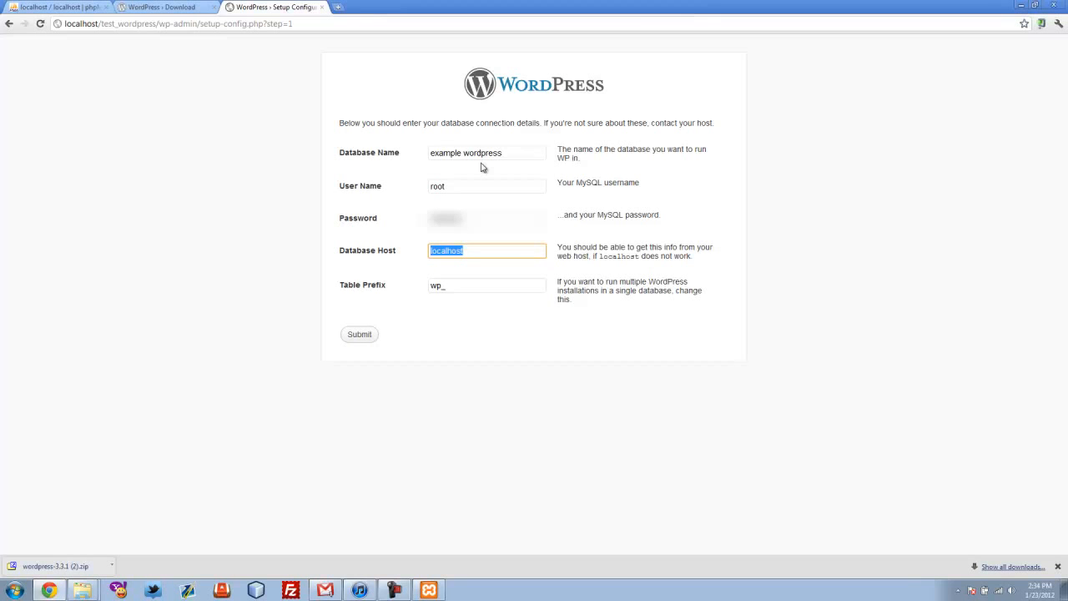
click(501, 292)
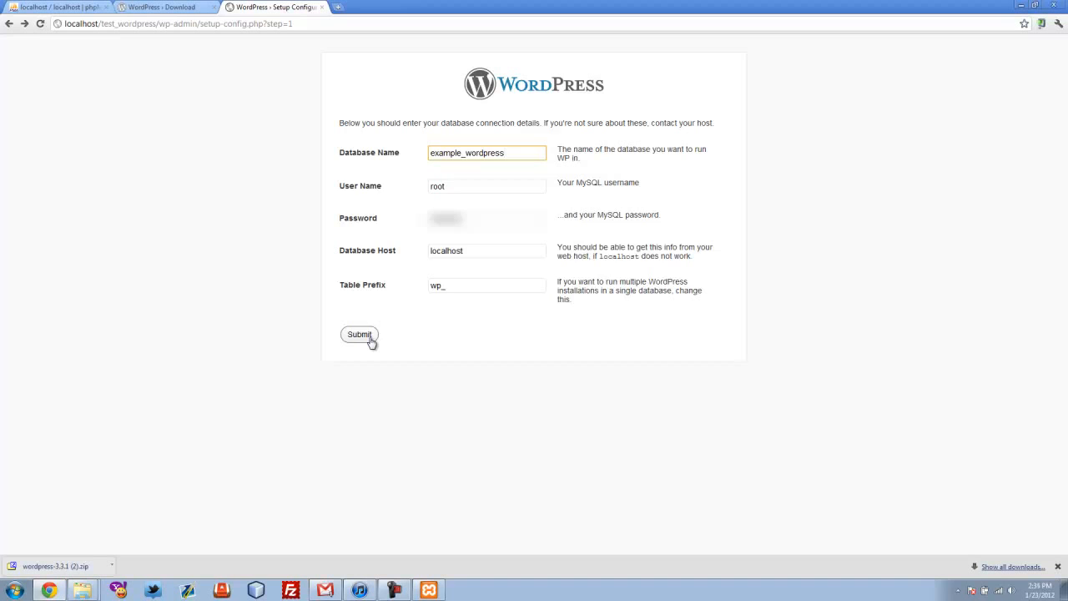
click(370, 338)
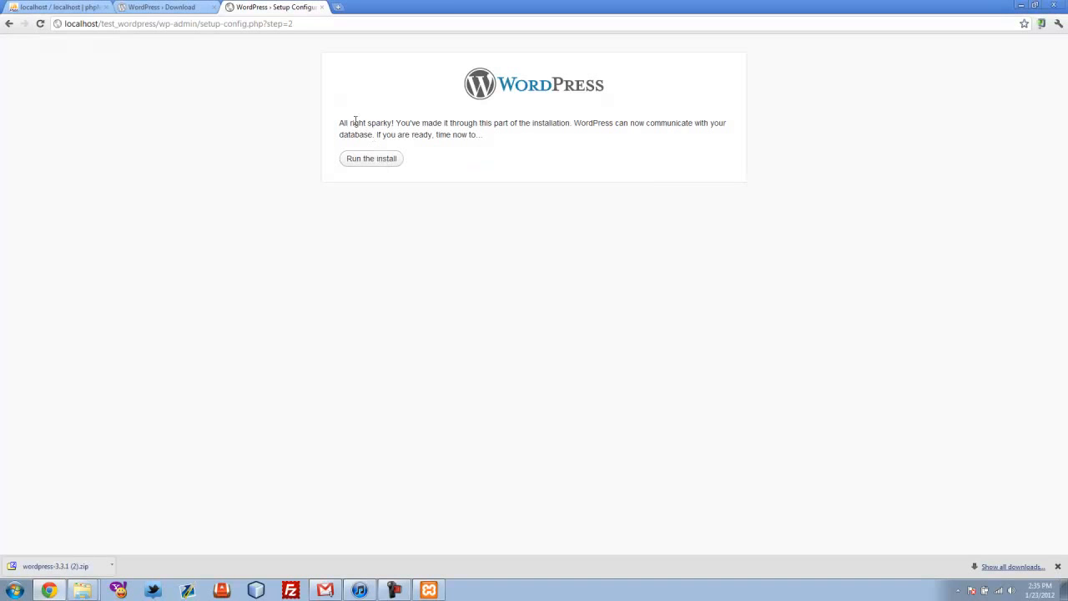
drag(339, 122, 401, 122)
click(433, 172)
Run the install with site title 'Title example', username admin and the chosen password entered twice
click(379, 167)
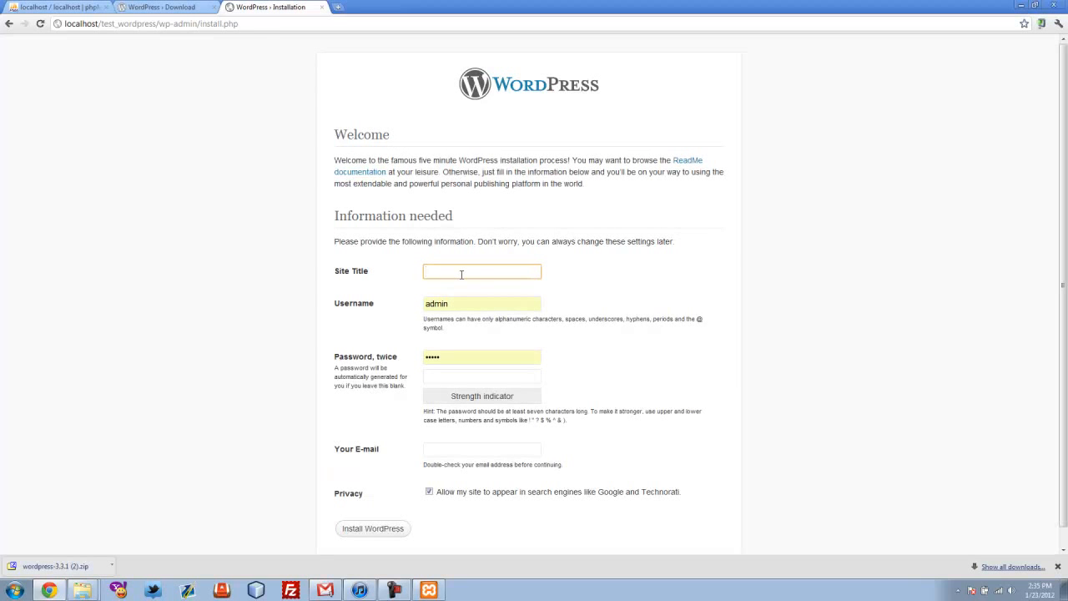
text(Title example)
key(Tab)
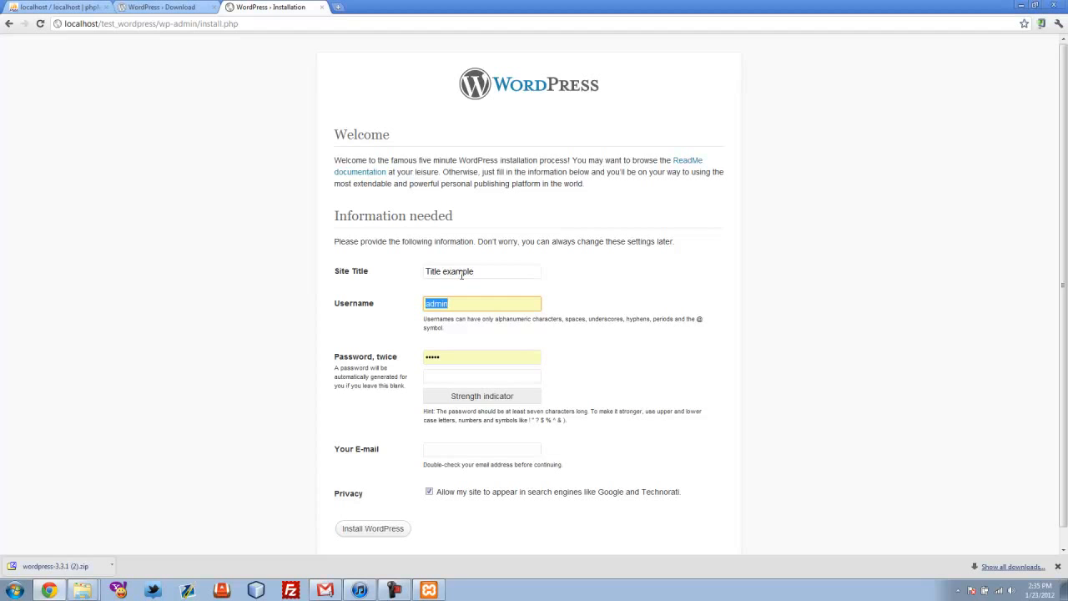
drag(457, 305, 352, 288)
key(Tab)
text(admin)
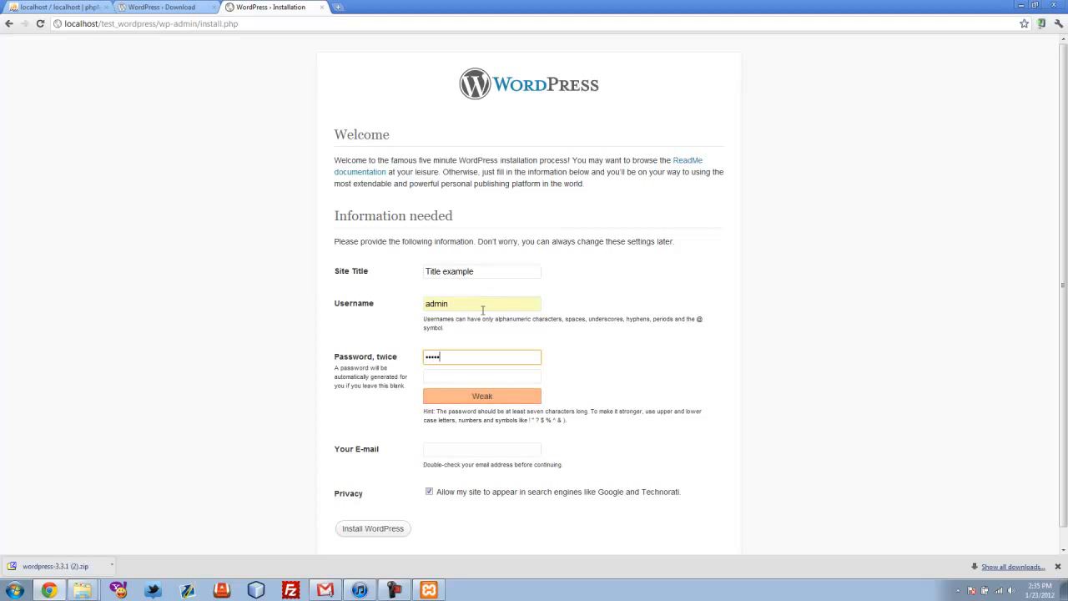
key(Tab)
text(admin)
key(Tab)
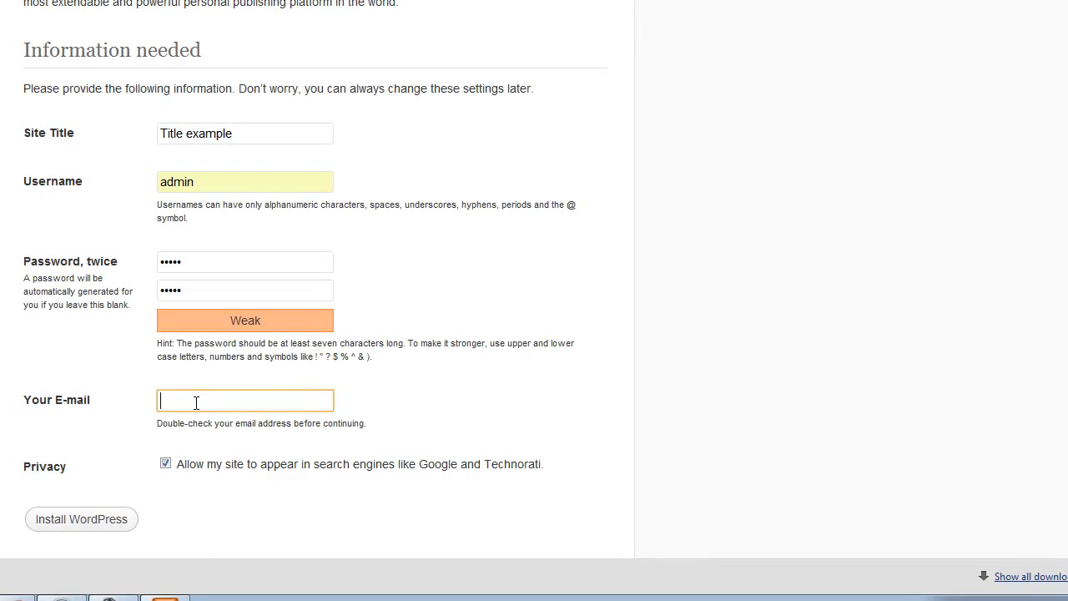
Turn off search-engine visibility, fill in the admin e-mail address, and install WordPress
click(166, 465)
click(171, 406)
click(172, 408)
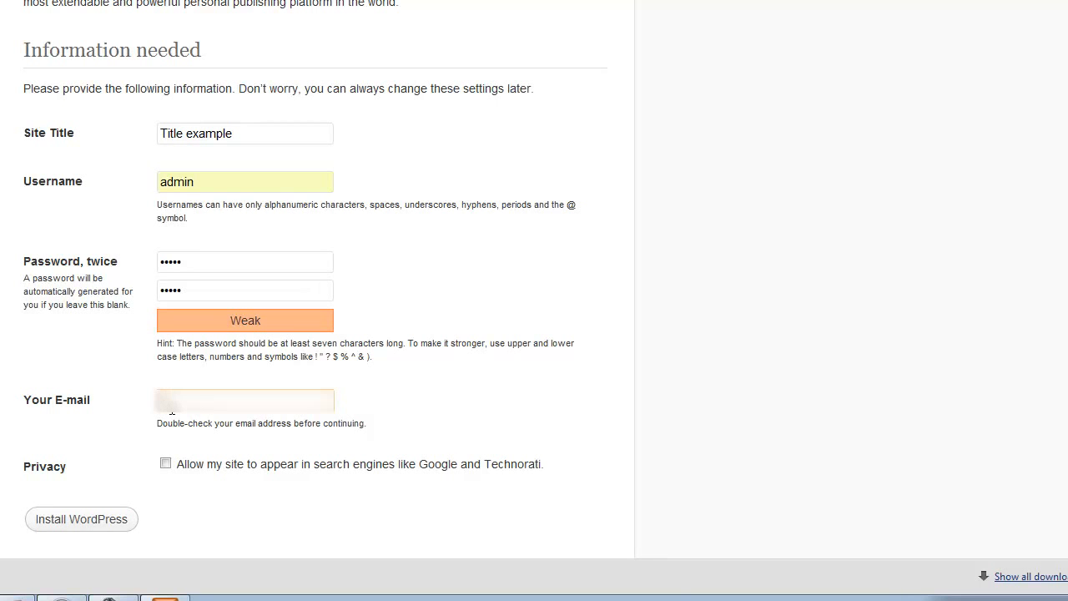
text(inf)
key(BackSpace)
key(BackSpace)
click(184, 403)
click(409, 390)
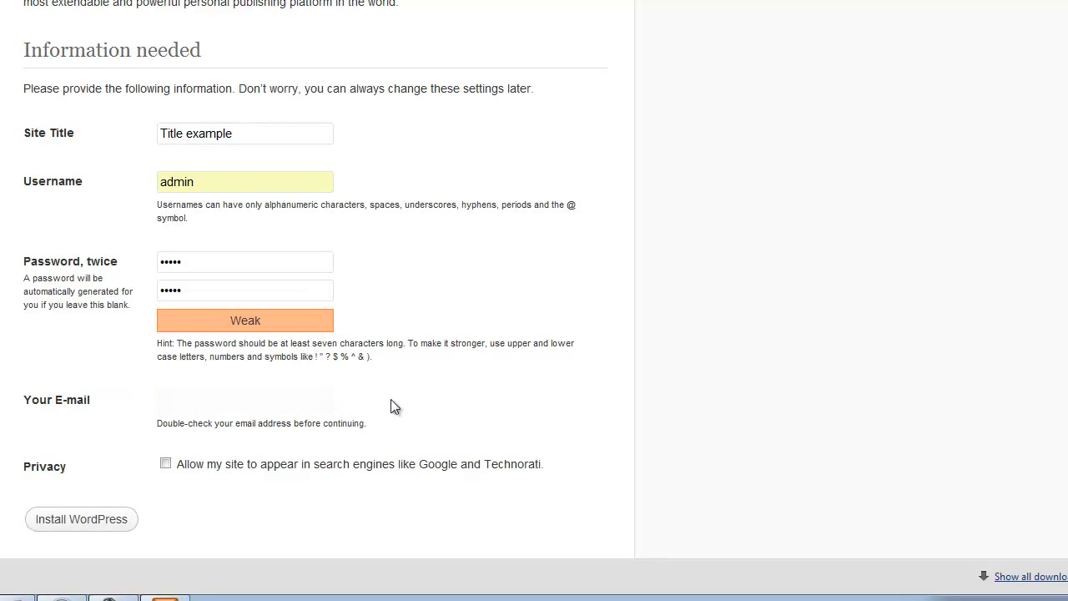
click(194, 398)
text(user@ex)
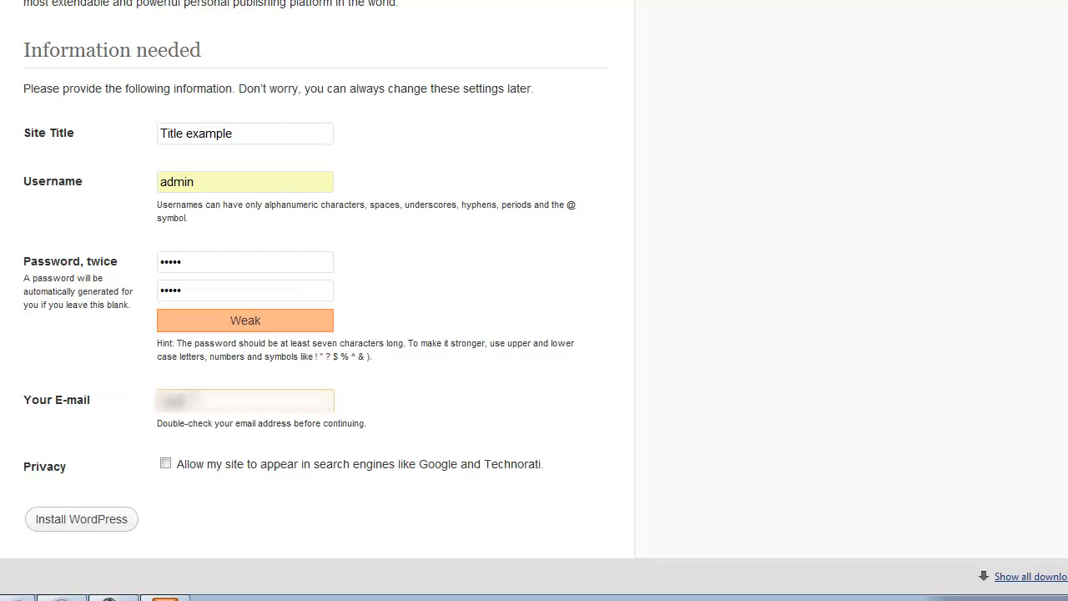
text(gmail.com)
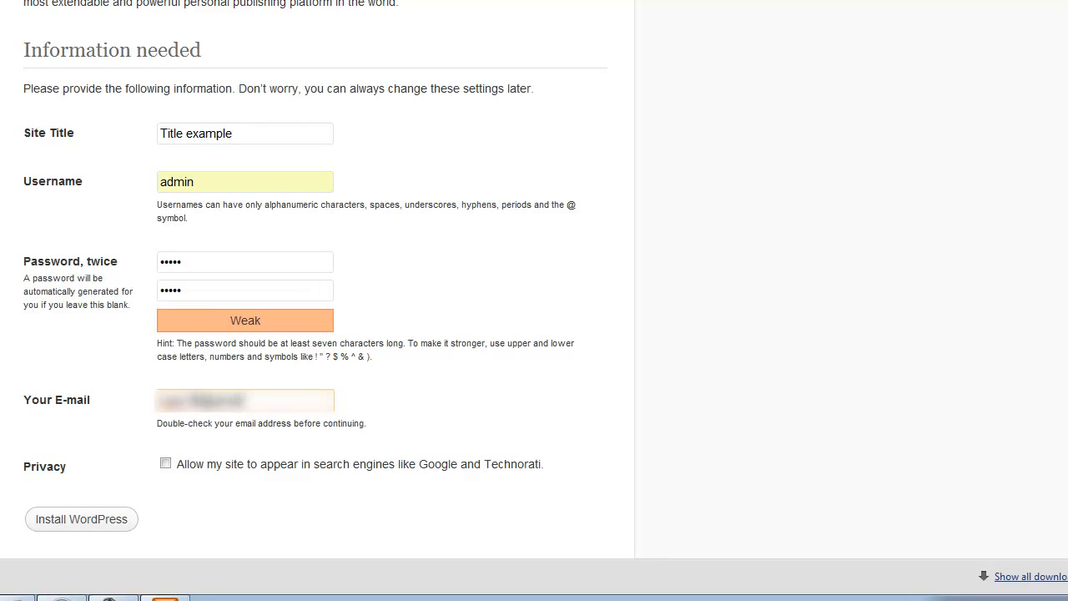
key(Tab)
click(106, 527)
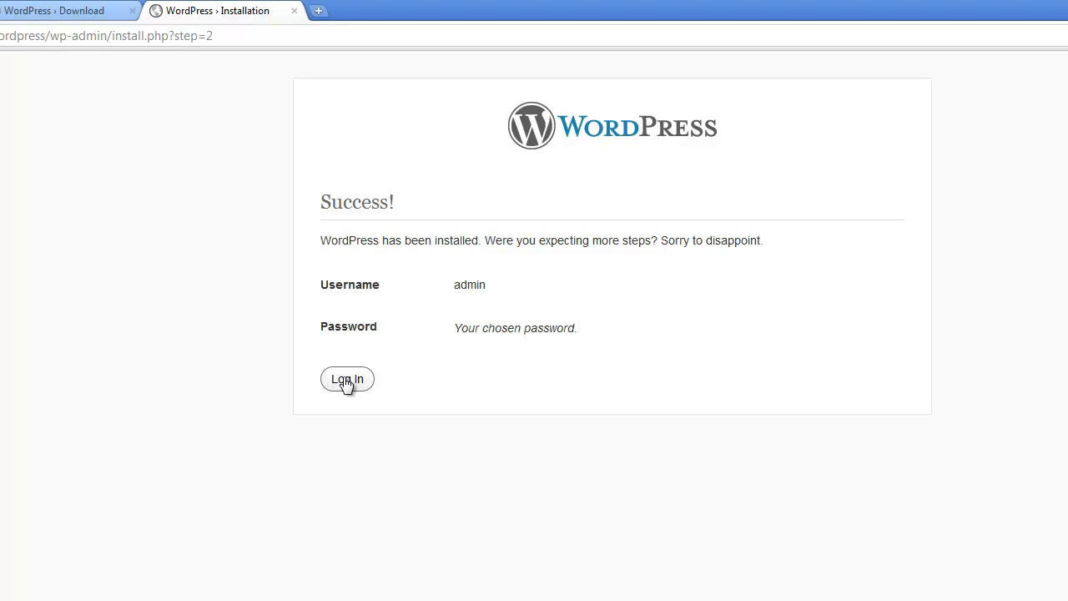
Log in as admin with the account password to reach the Title example Dashboard
click(347, 379)
drag(626, 328, 274, 253)
text(•••••)
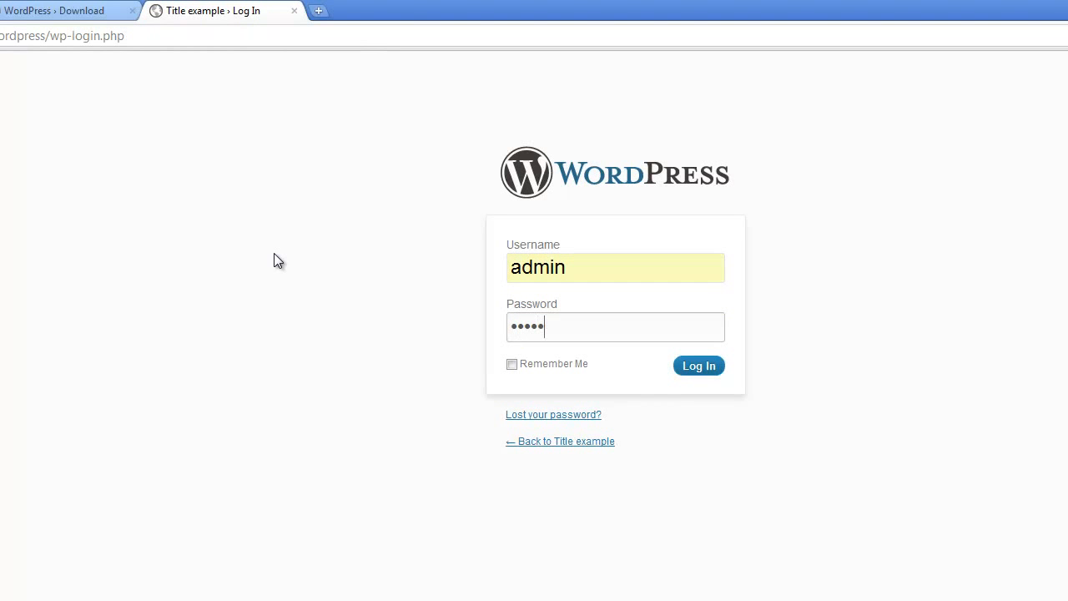
key(Return)
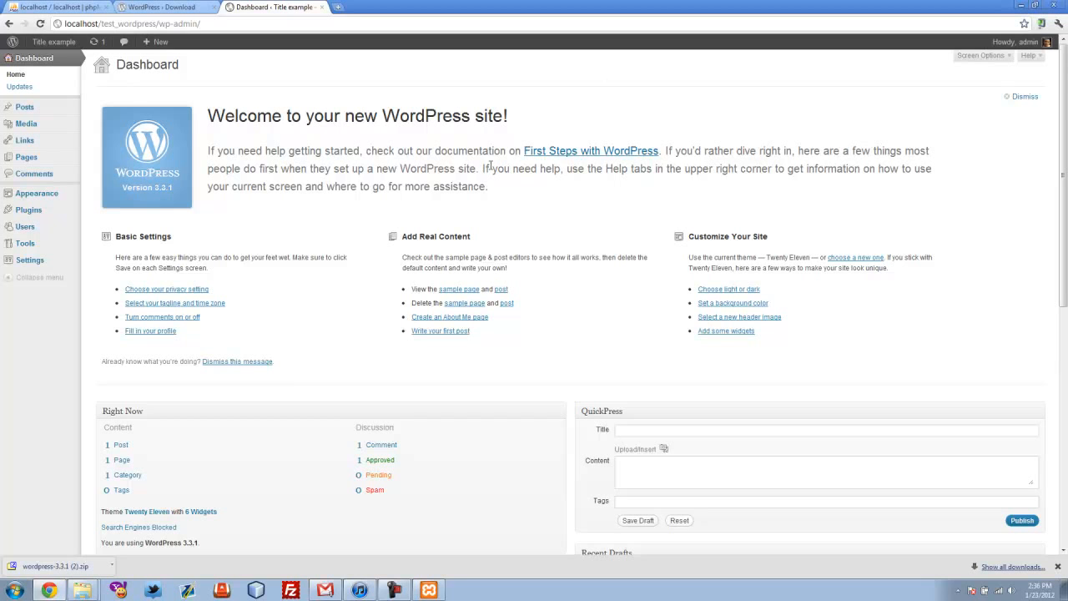
Return to the Dashboard home and dismiss the welcome panel
click(34, 58)
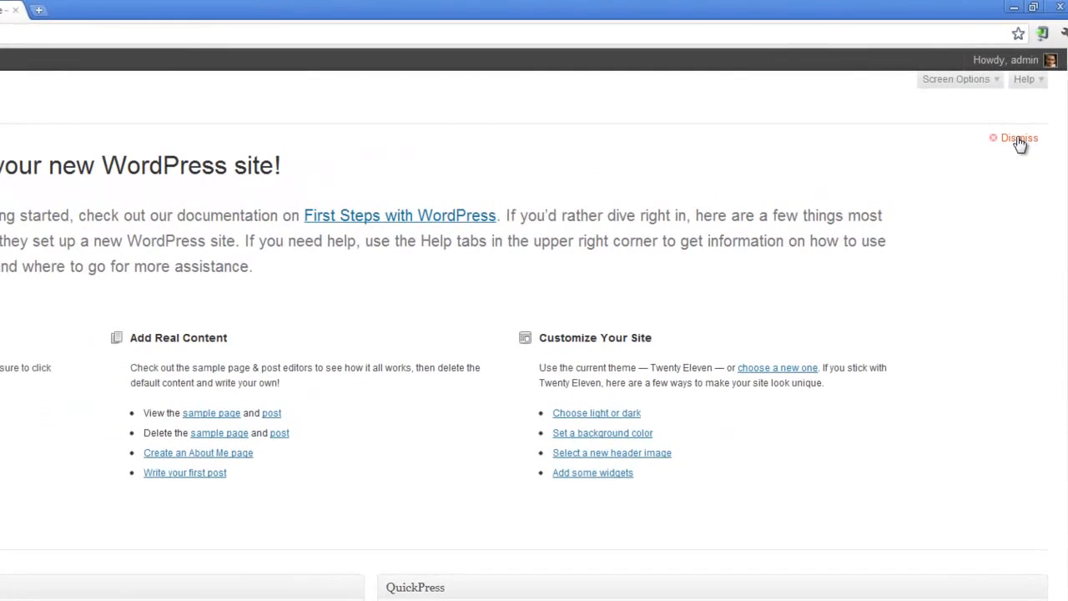
click(1019, 139)
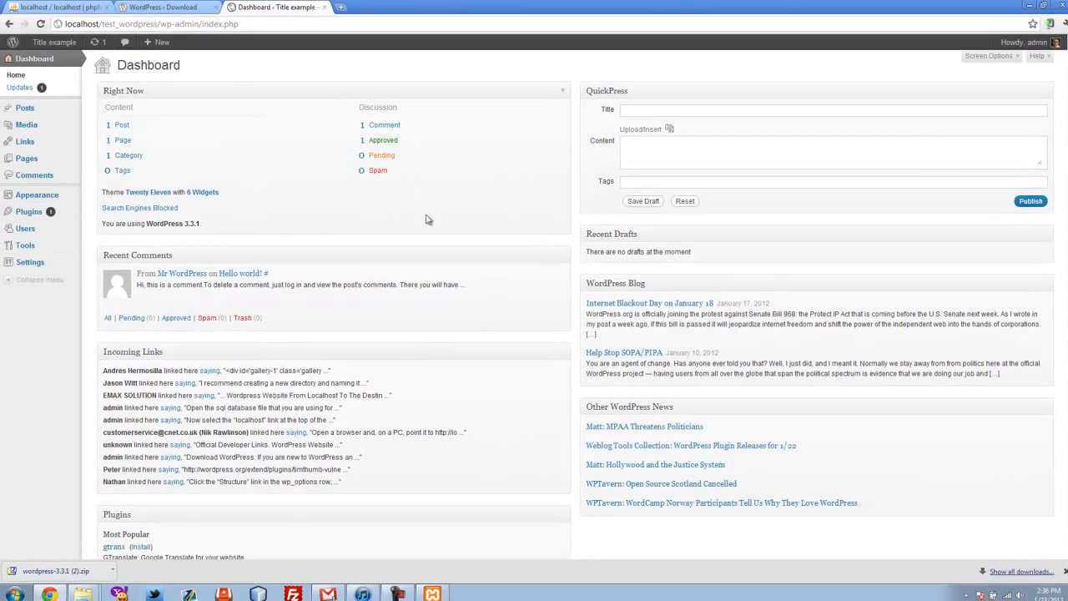